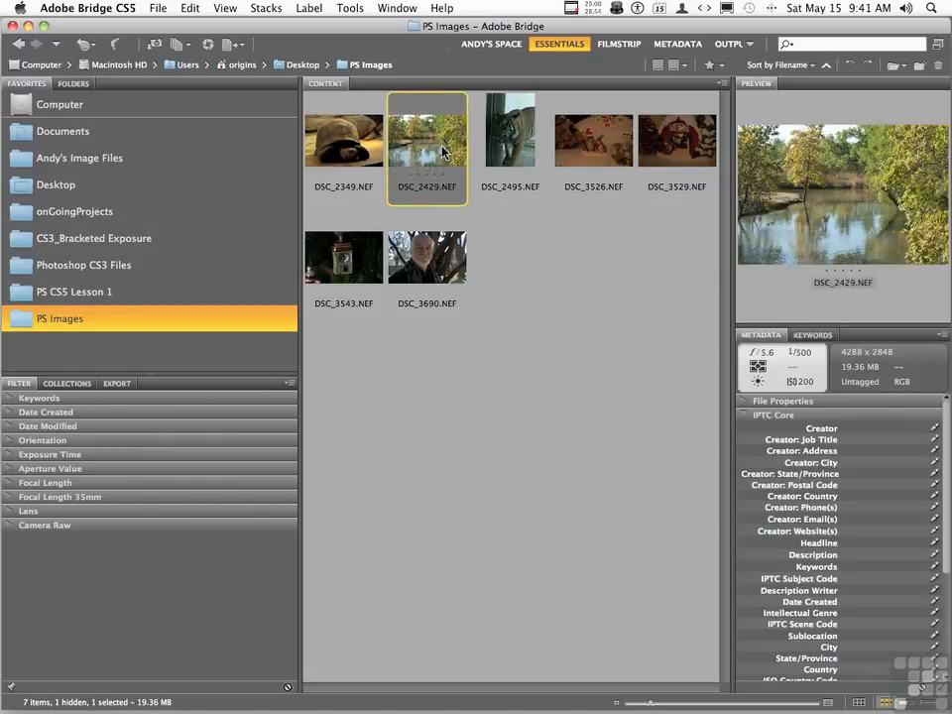
# Step: Open DSC_2429.NEF and DSC_3543.NEF together from Bridge in Camera Raw and preview each image
pyautogui.keyDown('super'); pyautogui.click(346, 268); pyautogui.keyUp('super')
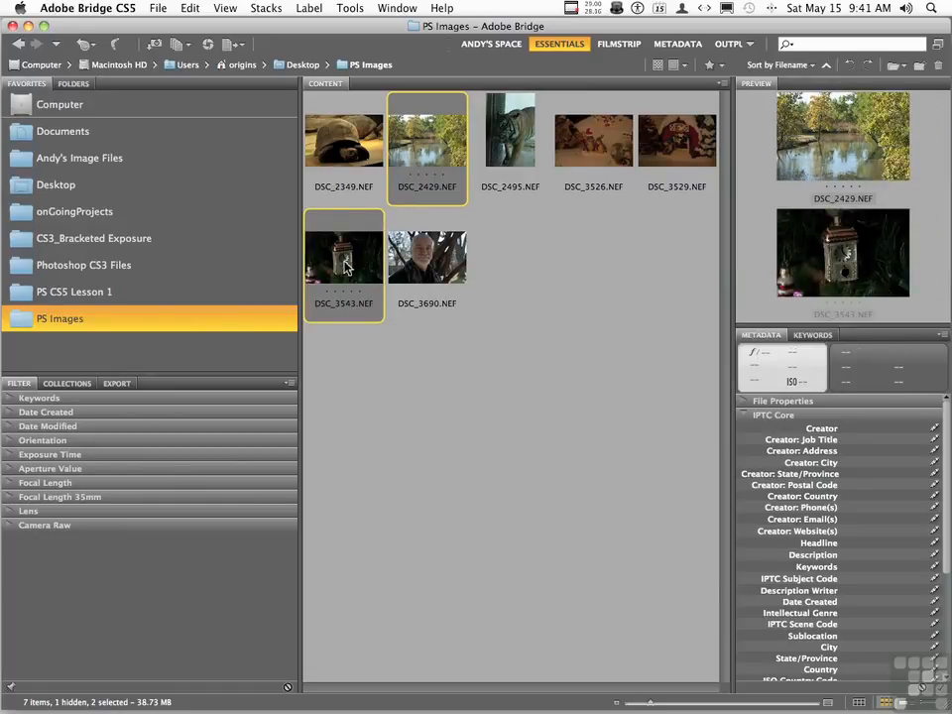
pyautogui.doubleClick(349, 264)
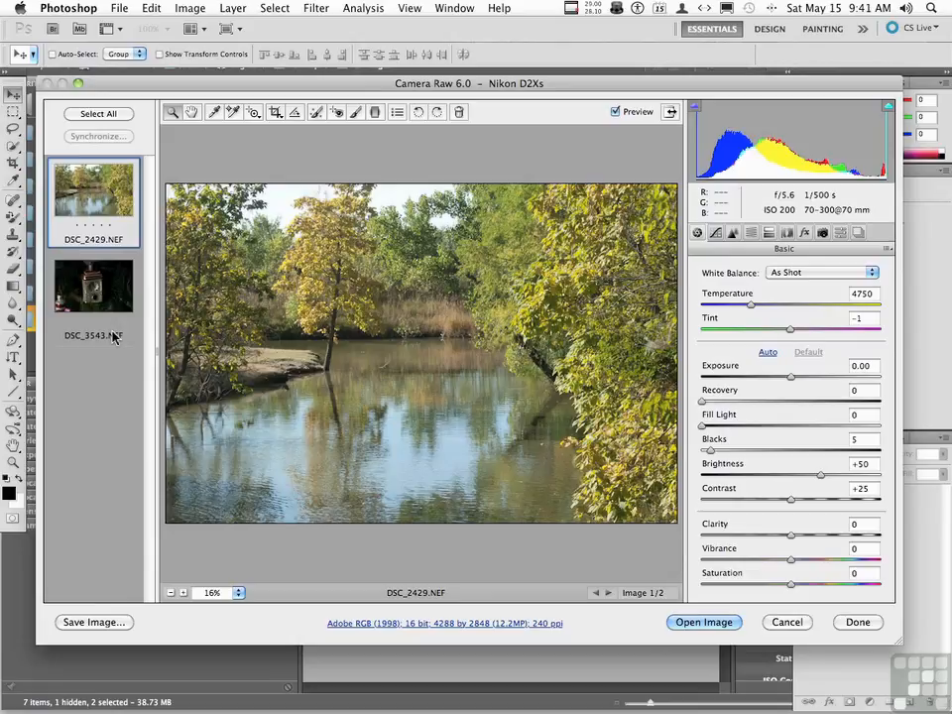
pyautogui.click(106, 291)
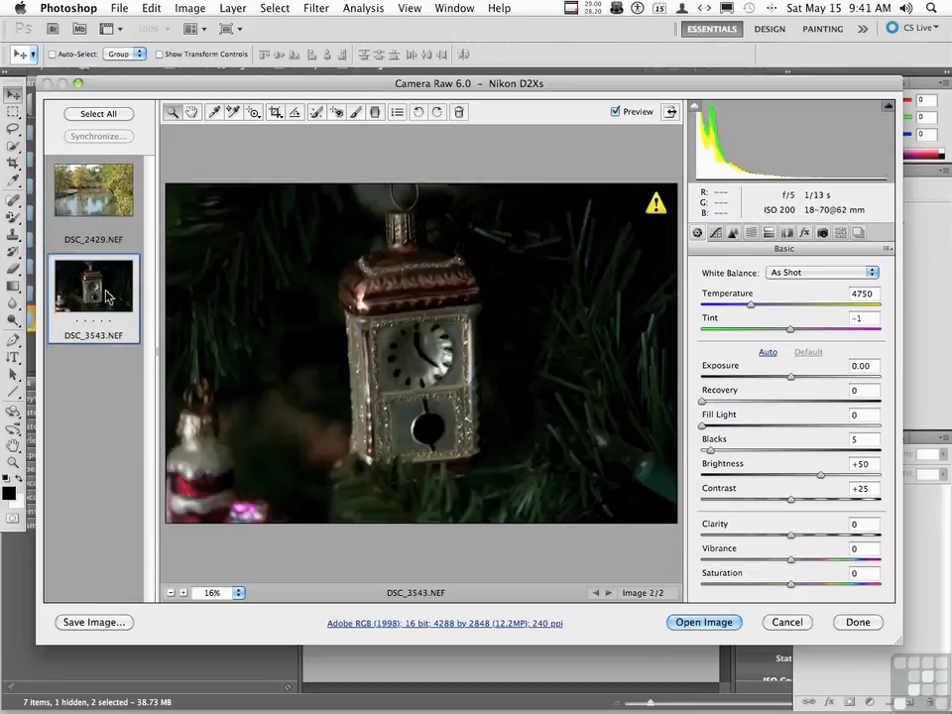
pyautogui.click(97, 203)
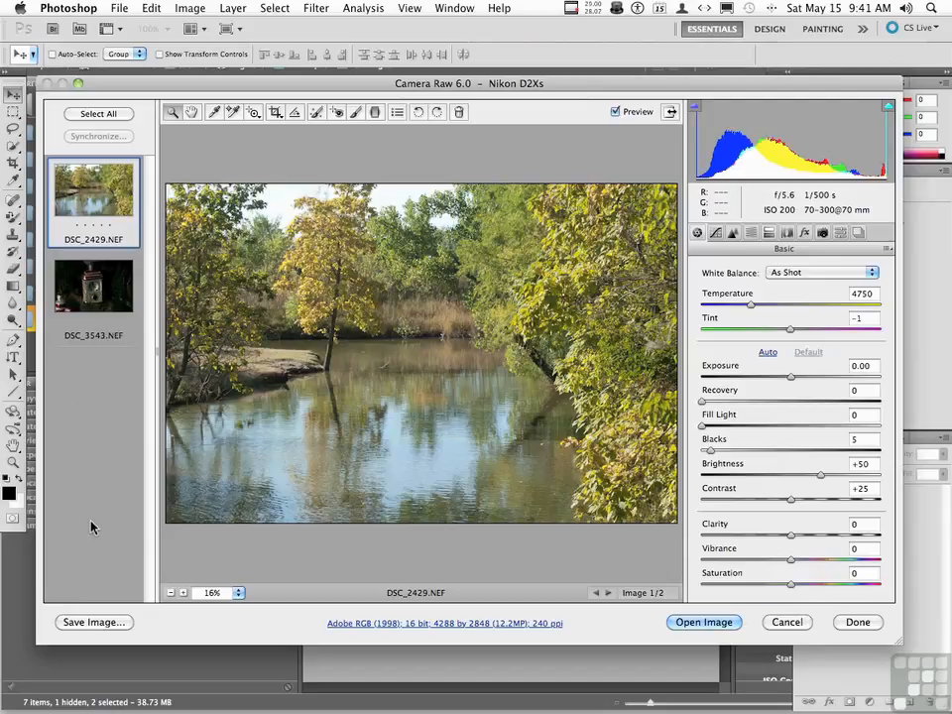
# Step: Select both images, look over the Synchronize options and their presets, and cancel without applying anything
pyautogui.click(99, 113)
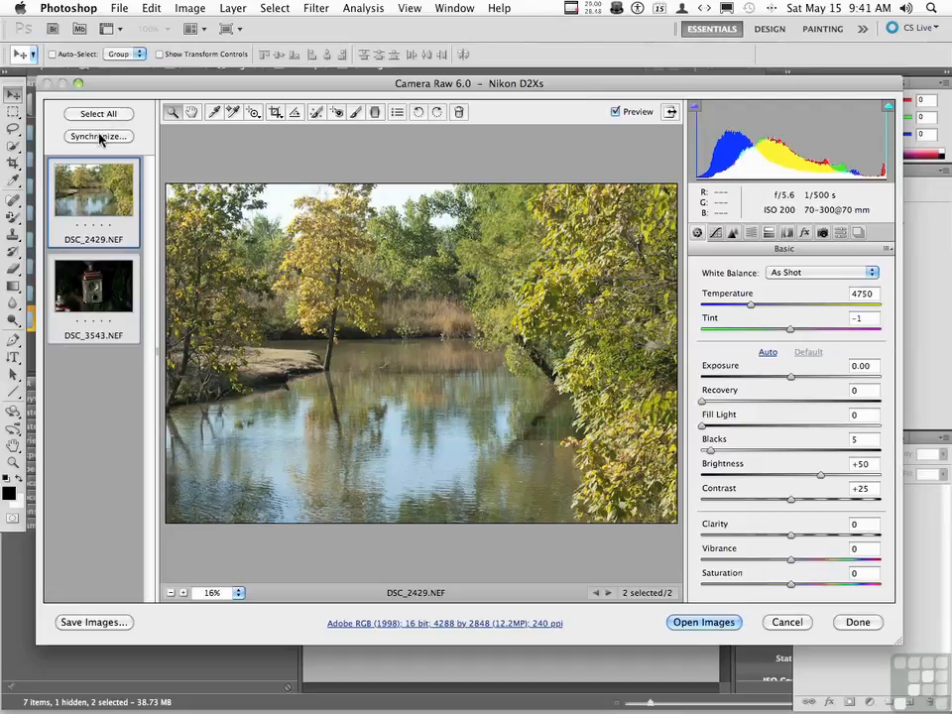
pyautogui.click(99, 137)
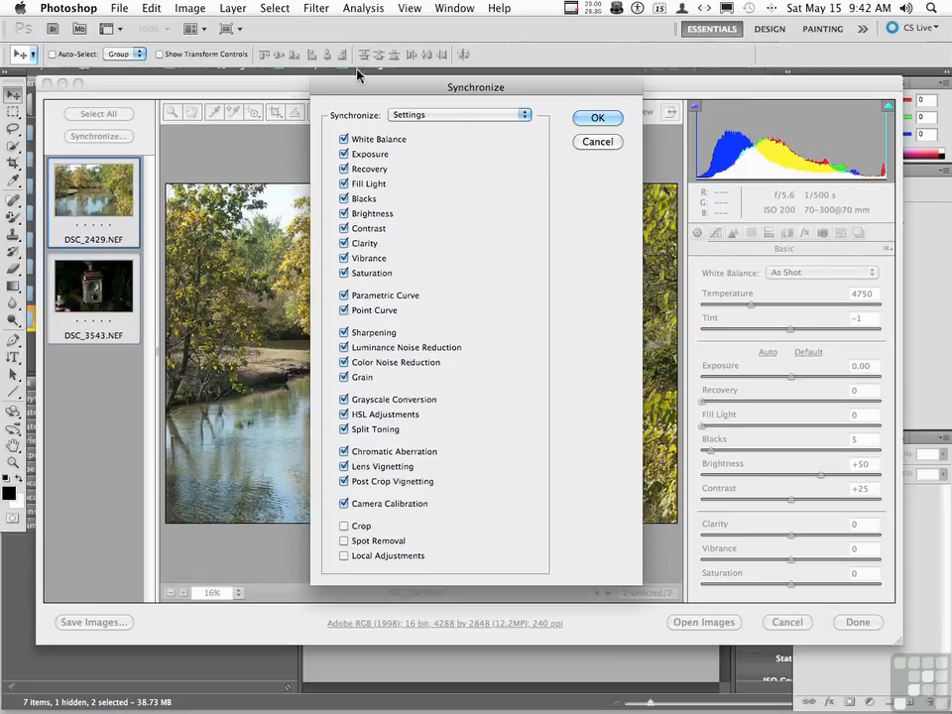
pyautogui.click(434, 119)
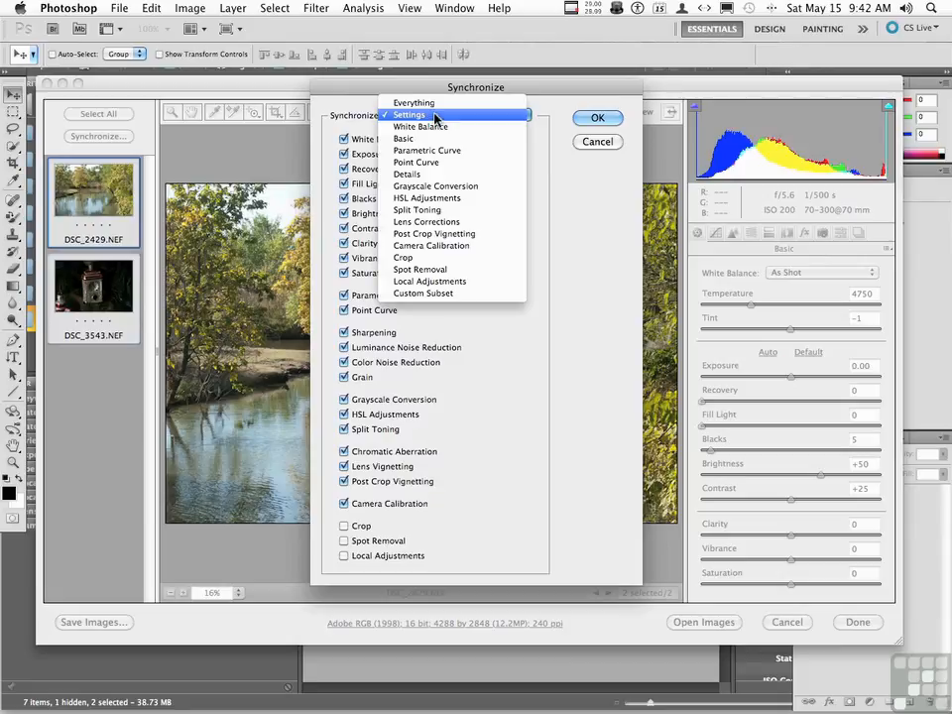
pyautogui.click(357, 103)
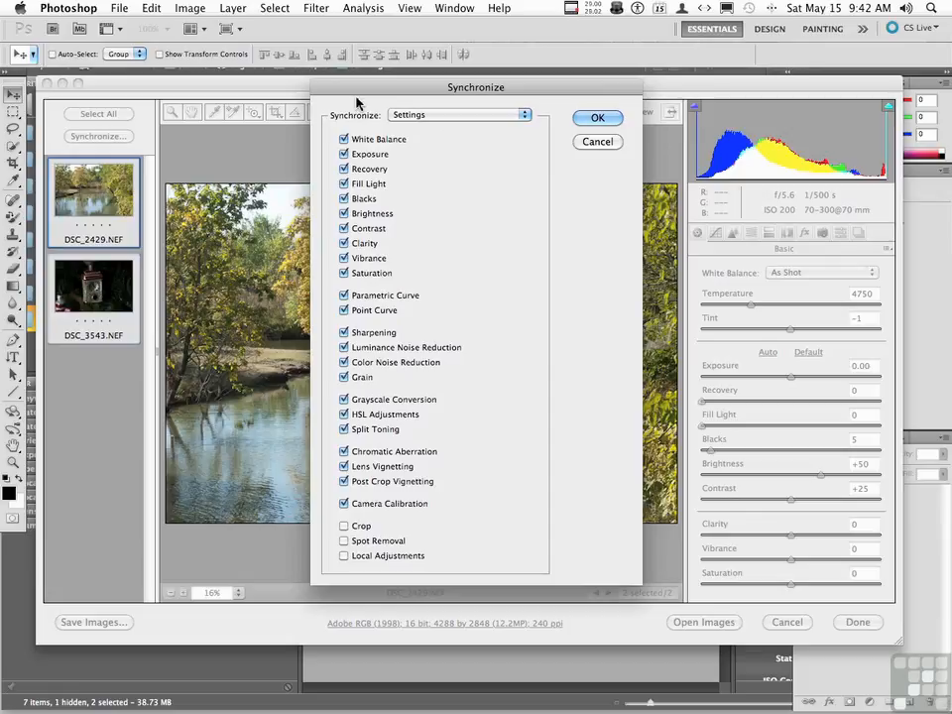
pyautogui.click(597, 141)
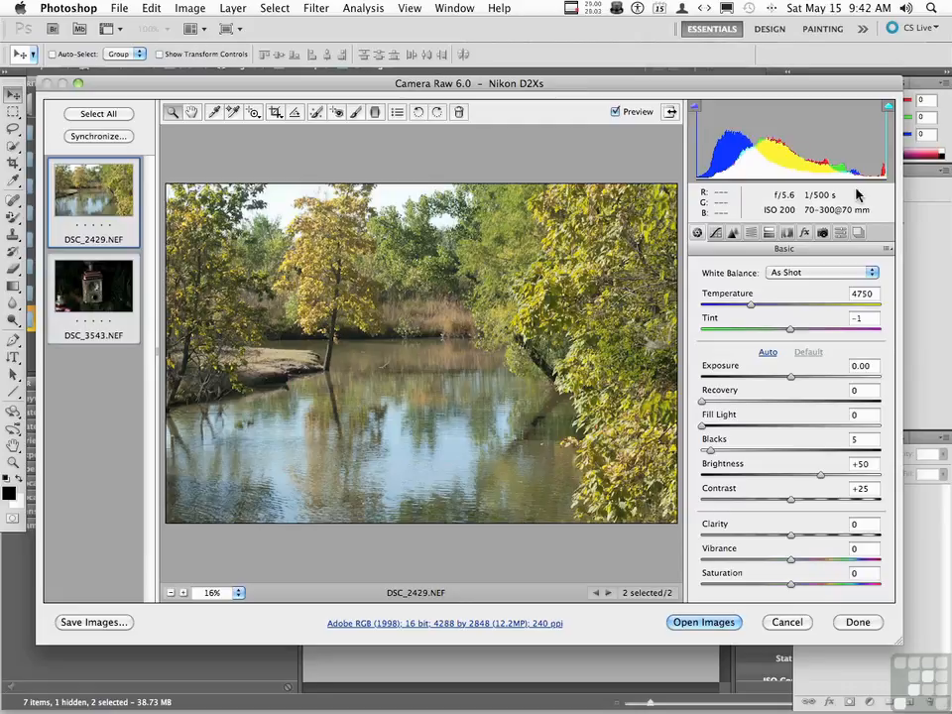
# Step: Compare the histograms of DSC_3543.NEF and DSC_2429.NEF by switching between the two images
pyautogui.click(106, 284)
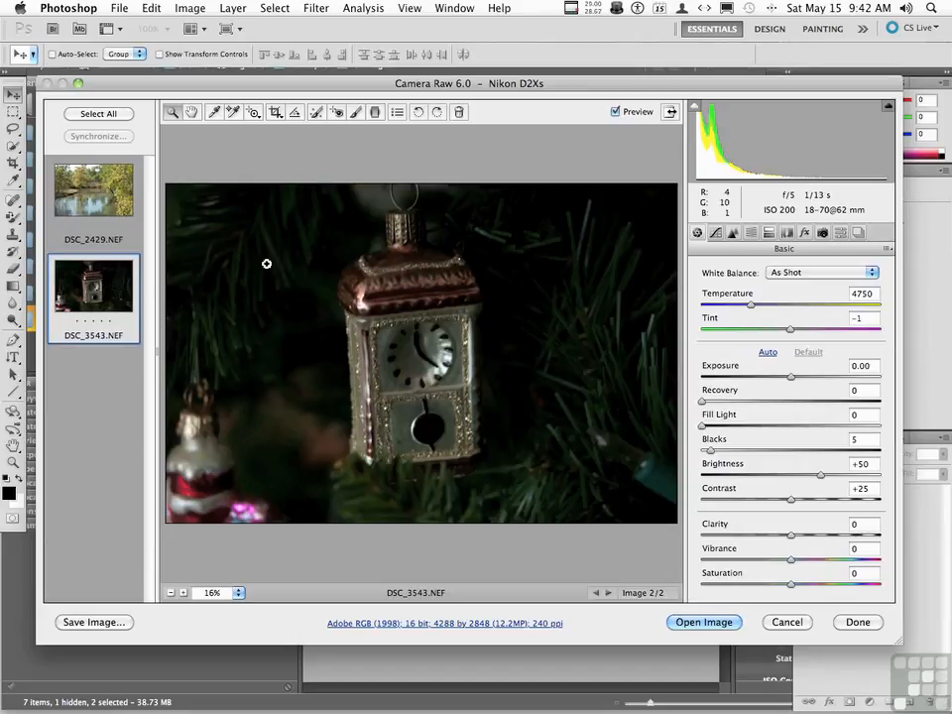
pyautogui.click(104, 188)
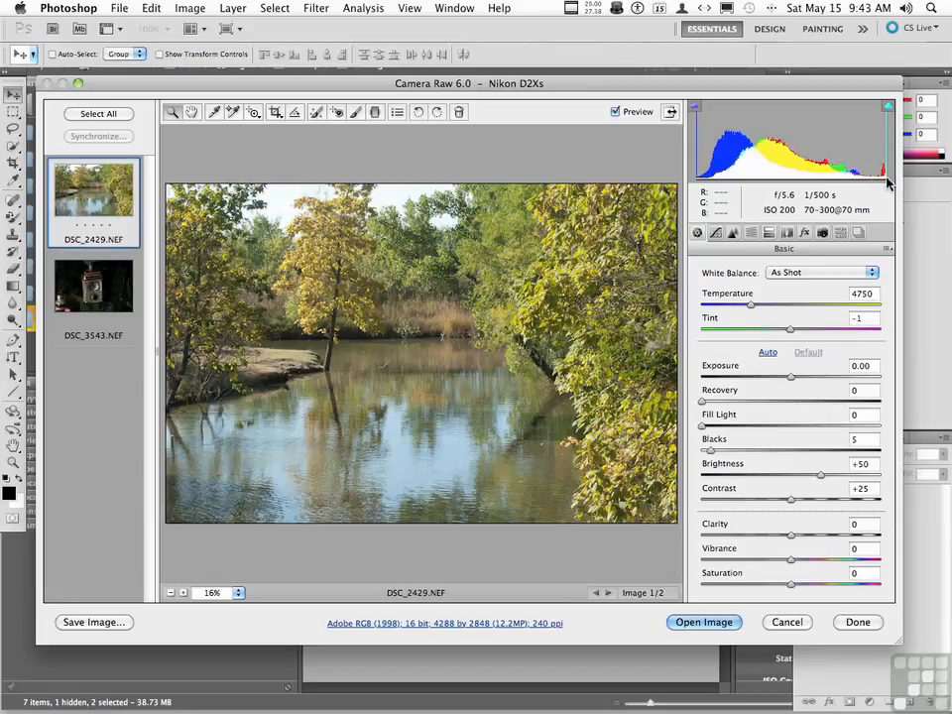
pyautogui.click(89, 288)
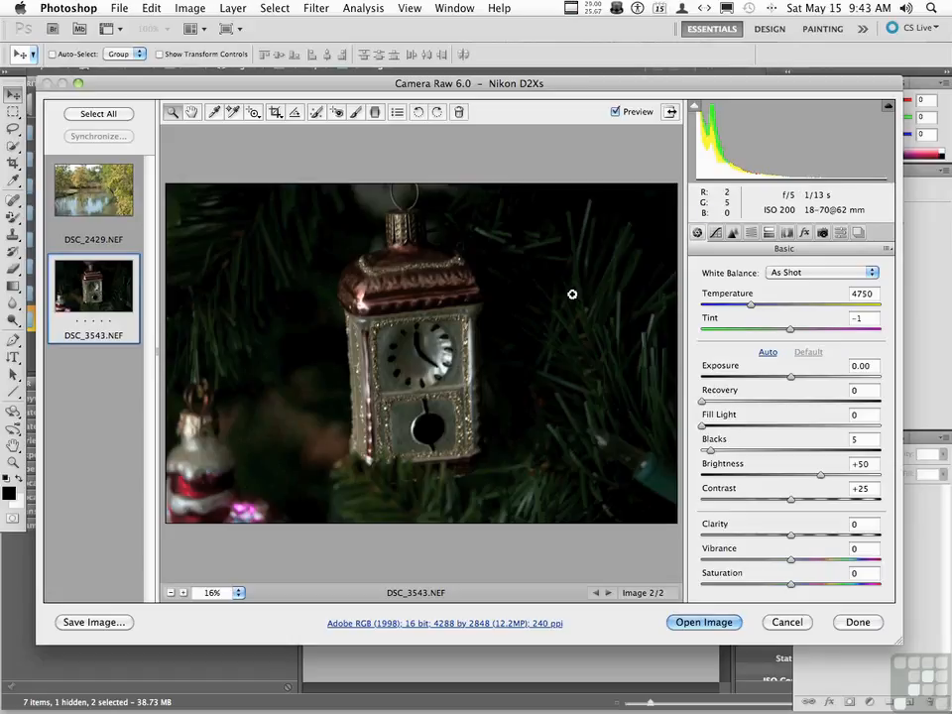
pyautogui.click(87, 199)
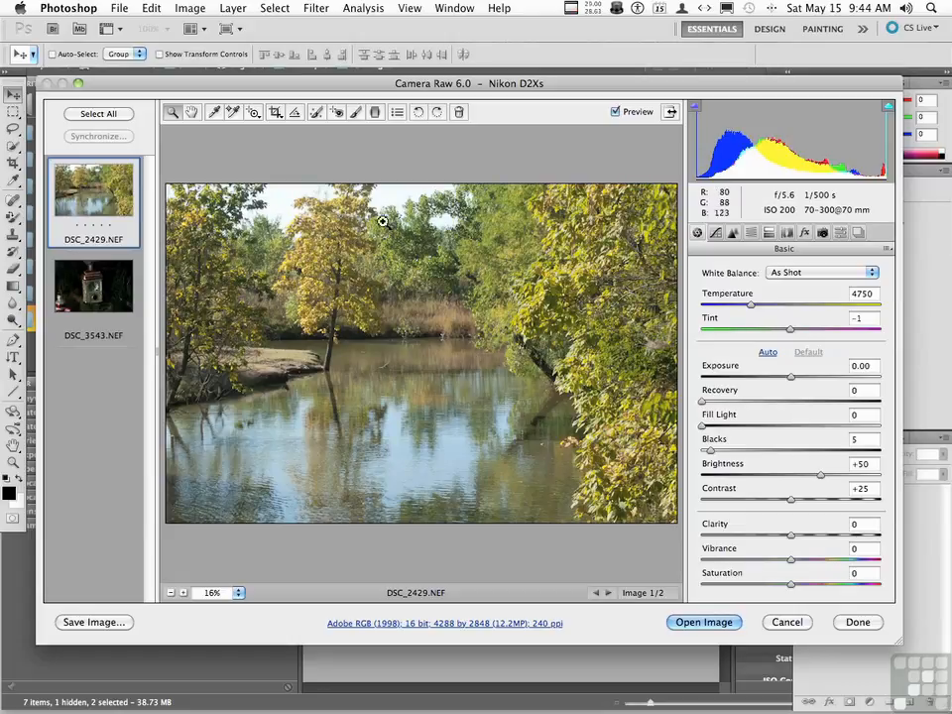
# Step: Glance at the Tone Curve and Detail settings, and set the white balance of DSC_2429.NEF to Daylight
pyautogui.click(716, 232)
pyautogui.click(733, 232)
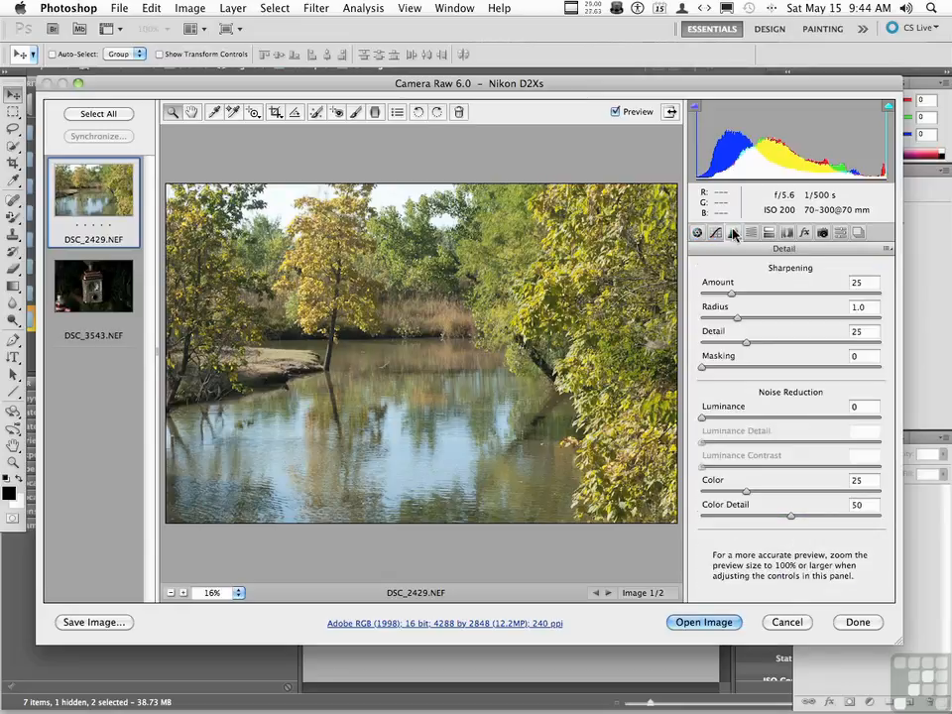
pyautogui.click(697, 232)
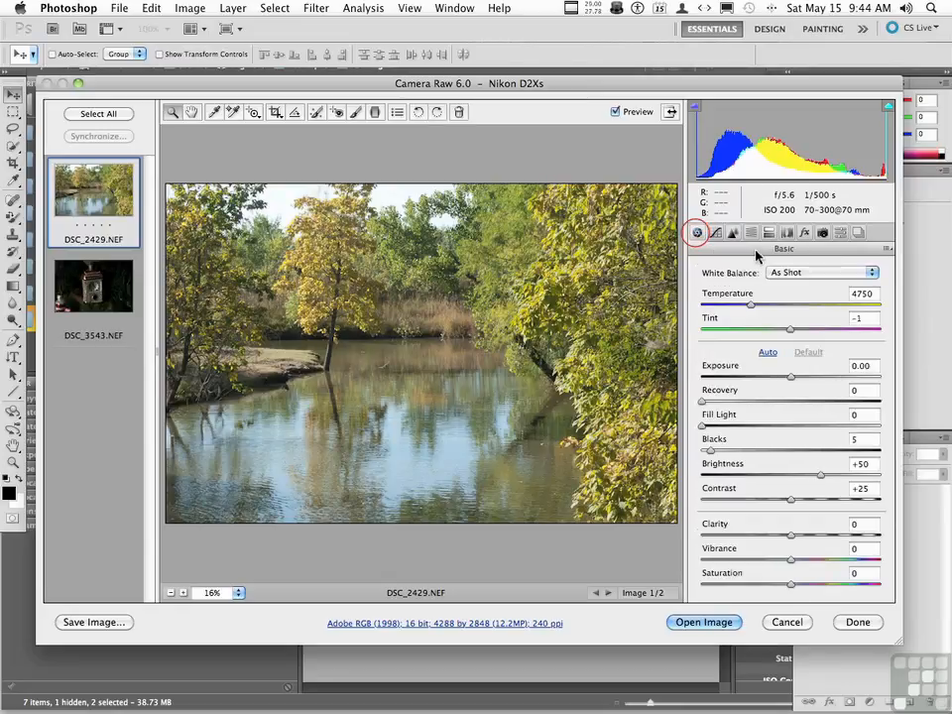
pyautogui.click(793, 274)
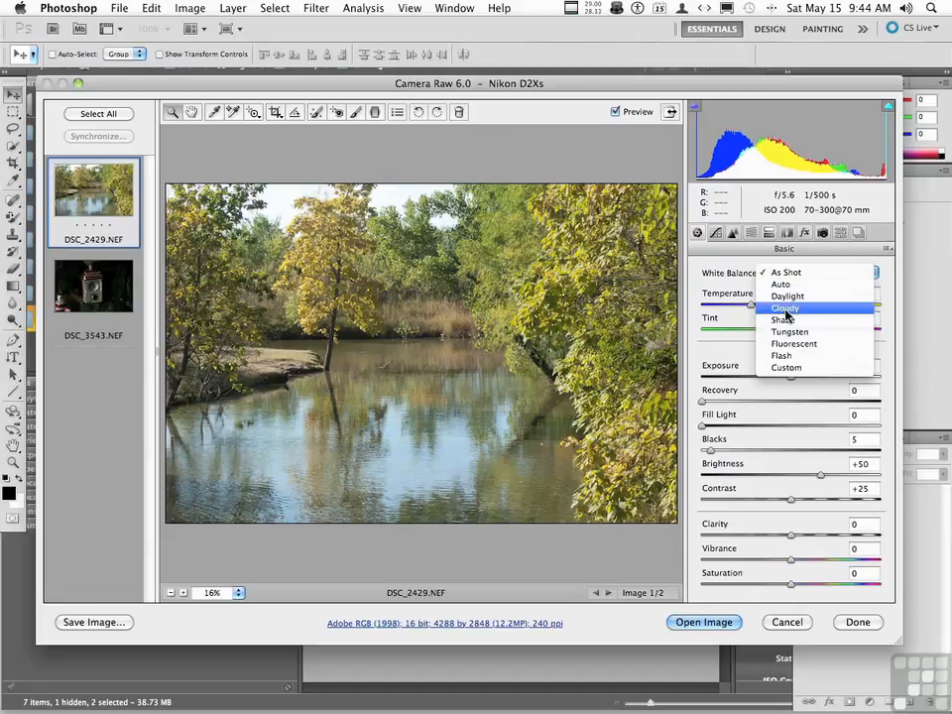
pyautogui.click(786, 297)
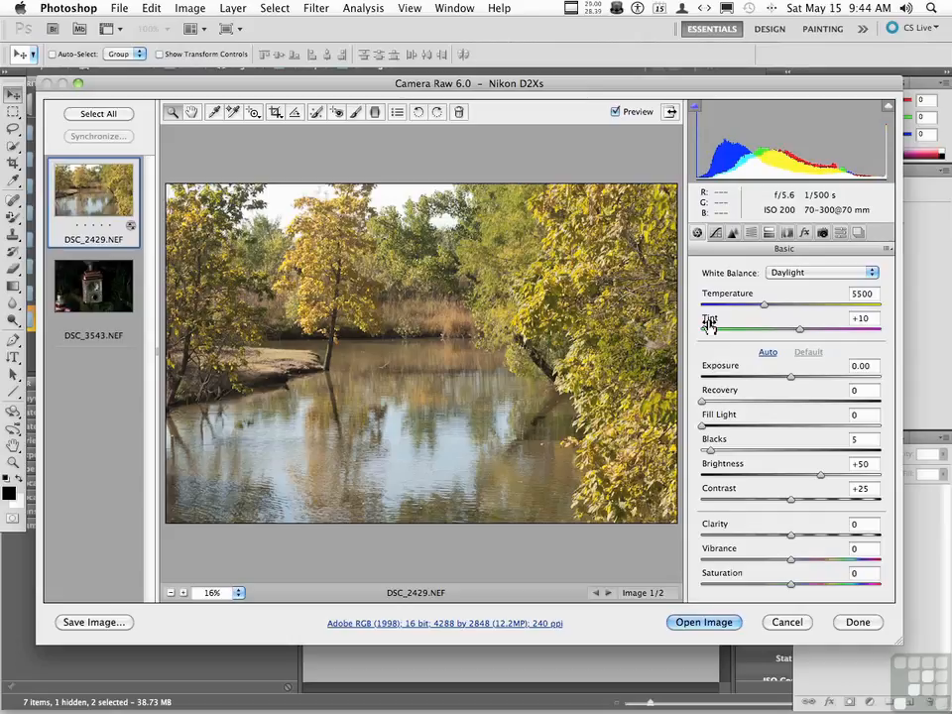
# Step: Try the tint of DSC_2429.NEF at its +150 maximum, and bring it back down to +9
pyautogui.moveTo(799, 334); pyautogui.dragTo(942, 341)
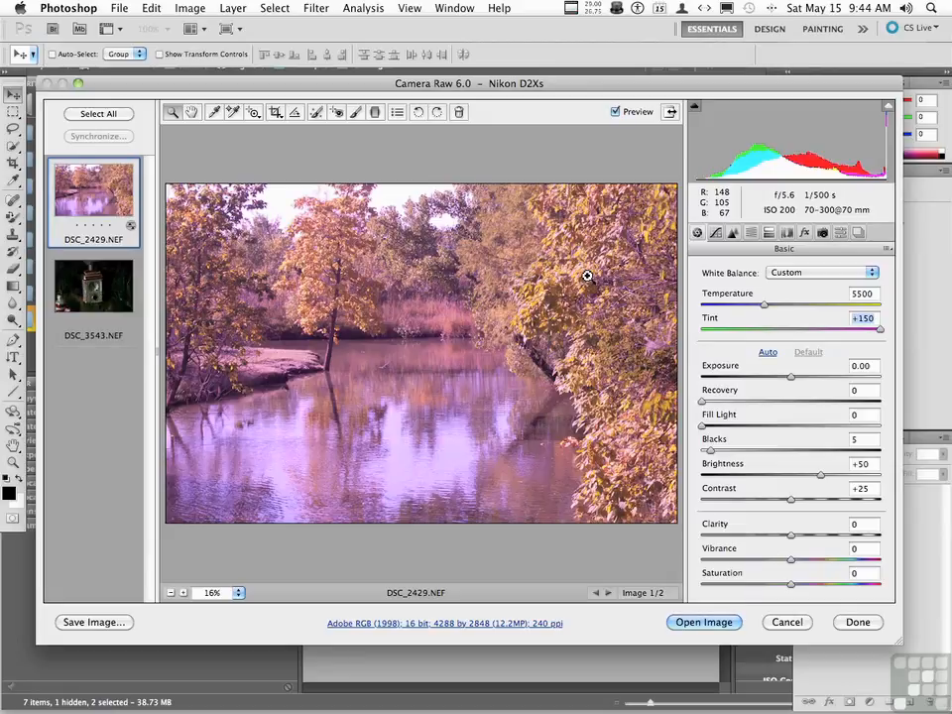
pyautogui.moveTo(880, 333); pyautogui.dragTo(811, 335)
pyautogui.moveTo(806, 335); pyautogui.dragTo(800, 335)
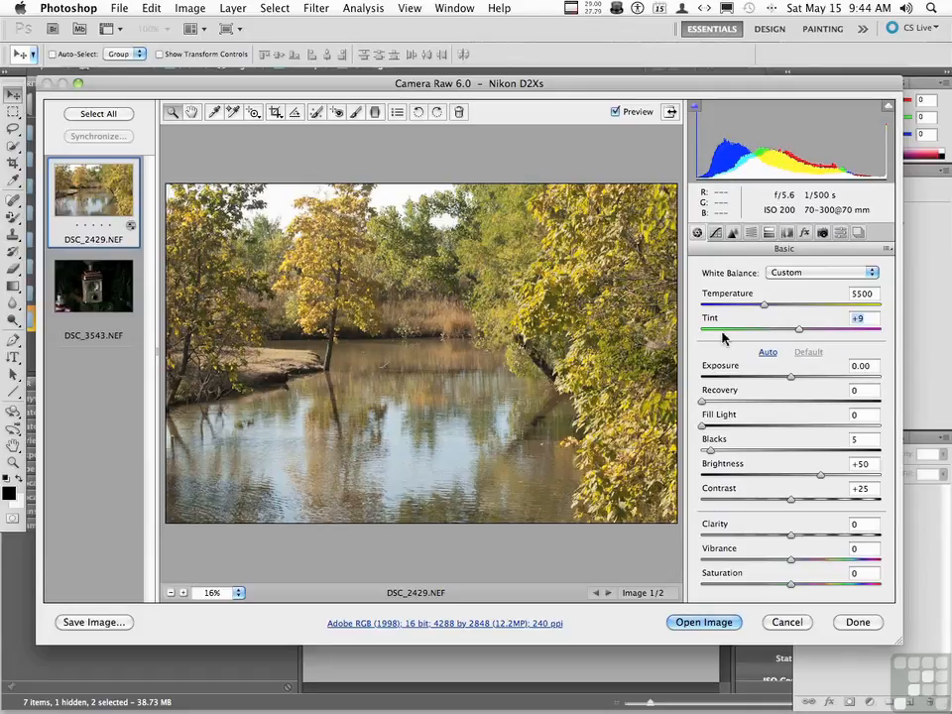
# Step: Nudge the tint in single increments up to +14 and down to +7
pyautogui.press('Up')
pyautogui.press('Up')
pyautogui.press('Up')
pyautogui.press('Up')
pyautogui.press('Up')
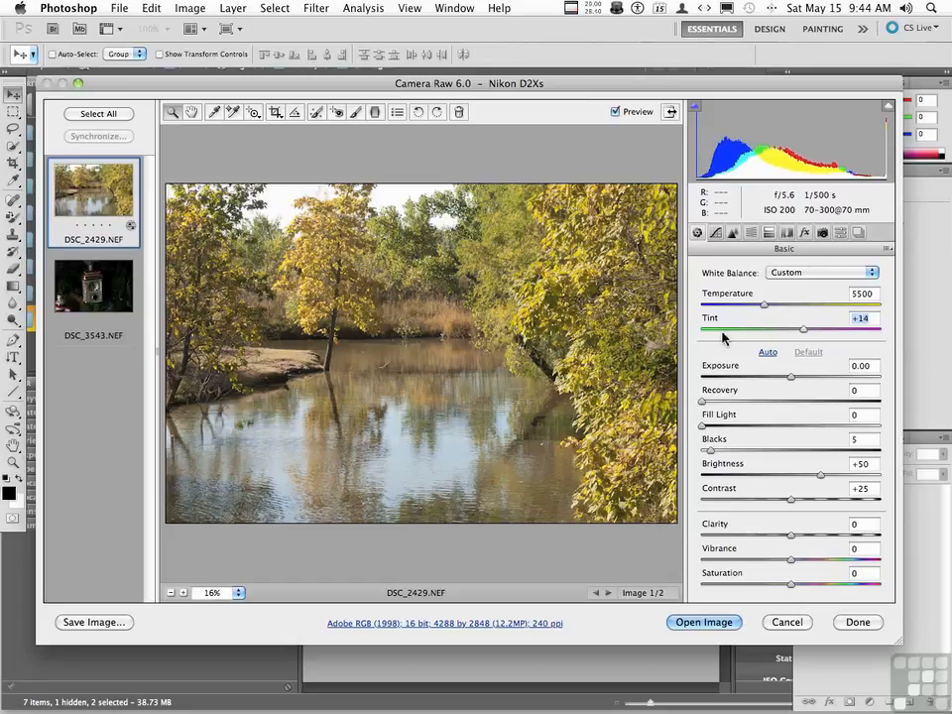
pyautogui.press('Down')
pyautogui.press('Down')
pyautogui.press('Down')
pyautogui.press('Down')
pyautogui.press('Down')
pyautogui.press('Down')
pyautogui.press('Down')
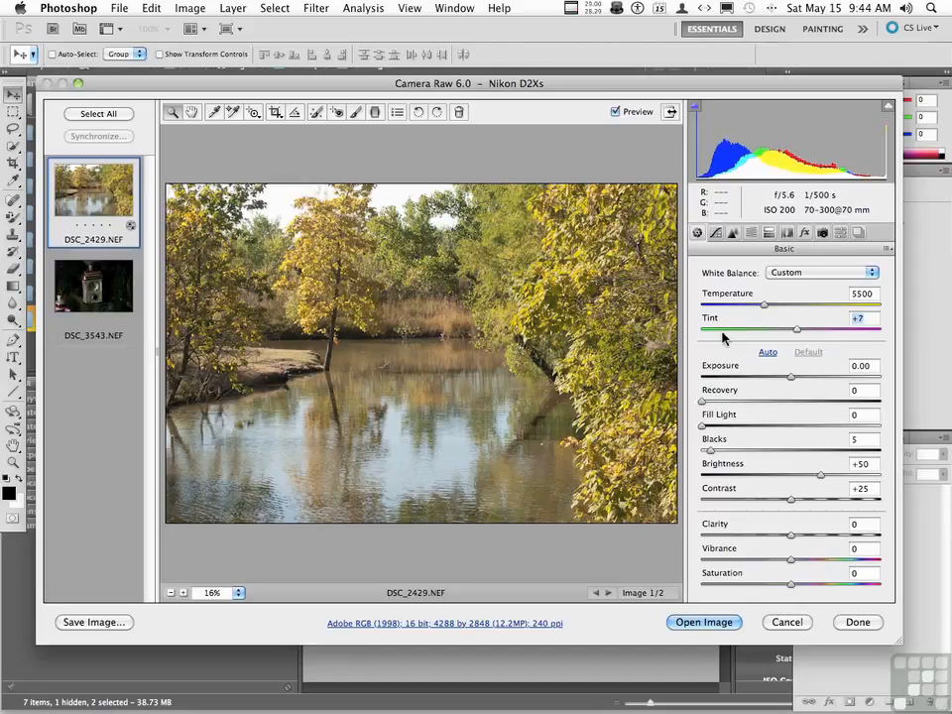
# Step: Try the tint at +27 in increments of ten, return it to +7, and set it to +10
pyautogui.hotkey('shift', 'Up')
pyautogui.hotkey('shift', 'Up')
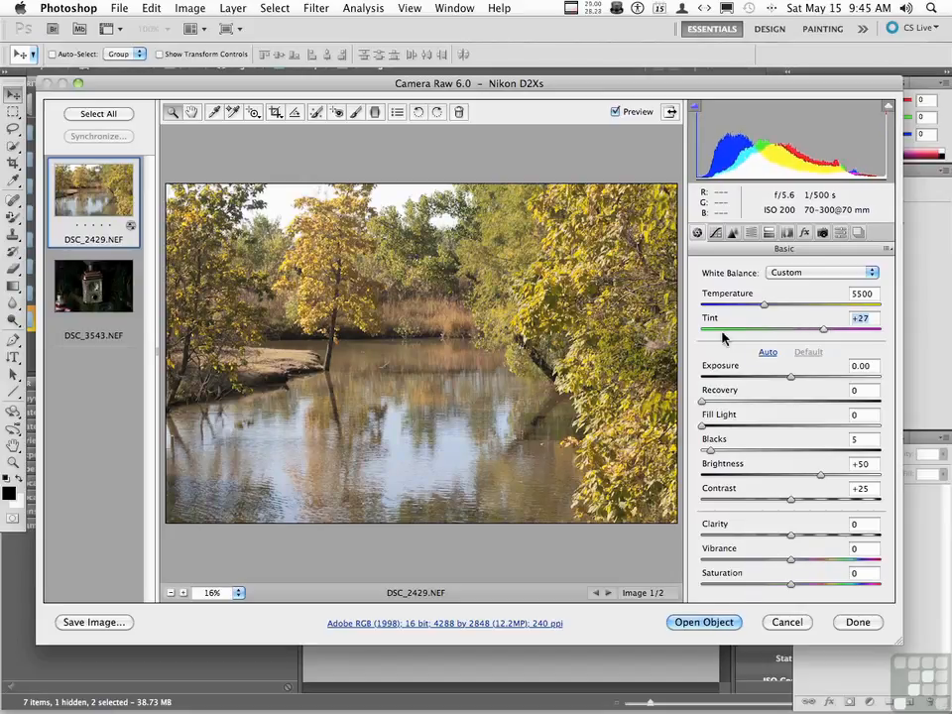
pyautogui.hotkey('shift', 'Down')
pyautogui.hotkey('shift', 'Down')
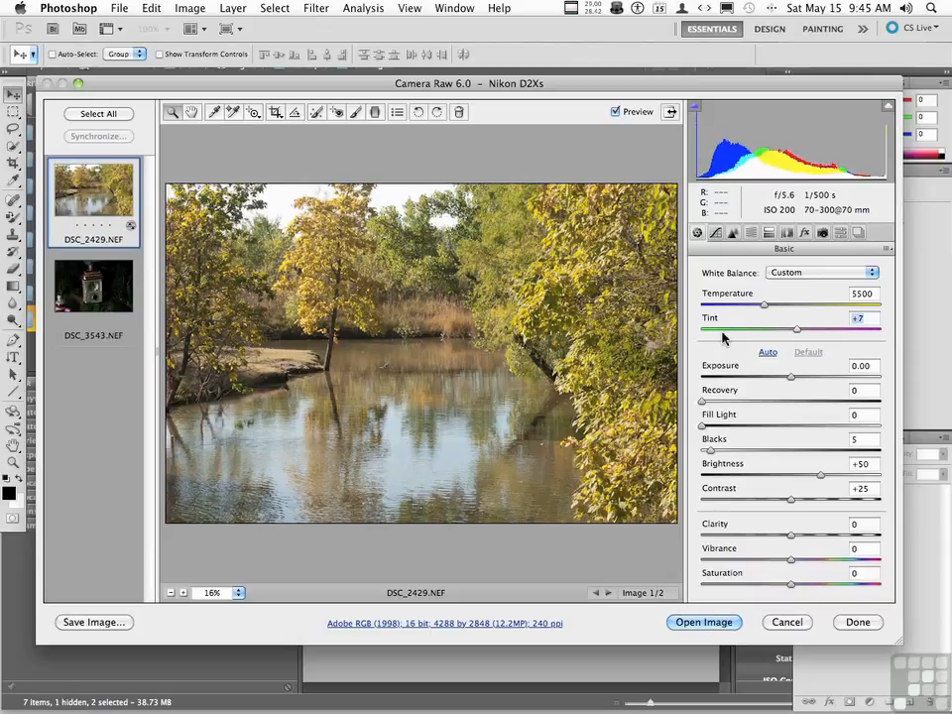
pyautogui.press('Up')
pyautogui.press('Up')
pyautogui.press('Up')
# Step: Try the exposure of DSC_2429.NEF at +1.15 and -2.25, and bring it to -0.25
pyautogui.moveTo(714, 373); pyautogui.dragTo(779, 92)
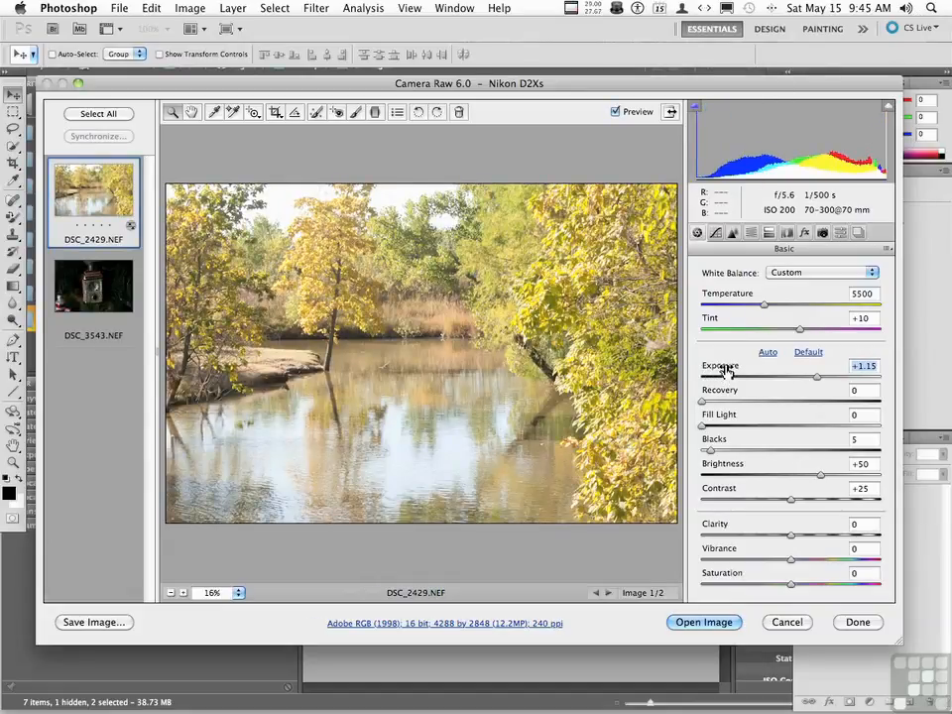
pyautogui.moveTo(727, 371); pyautogui.dragTo(674, 369)
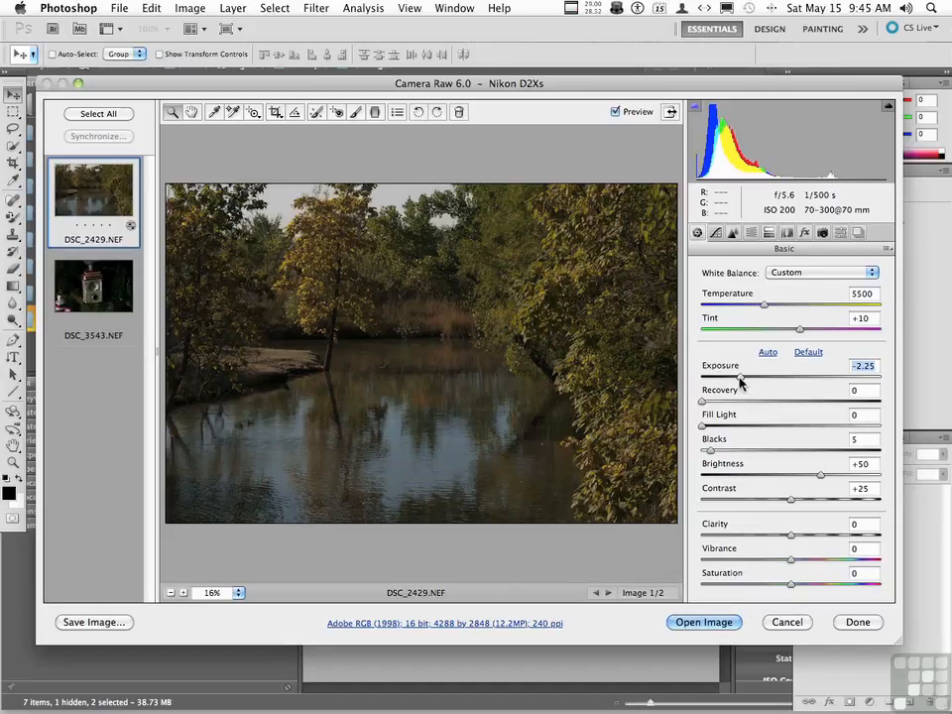
pyautogui.moveTo(741, 378); pyautogui.dragTo(785, 380)
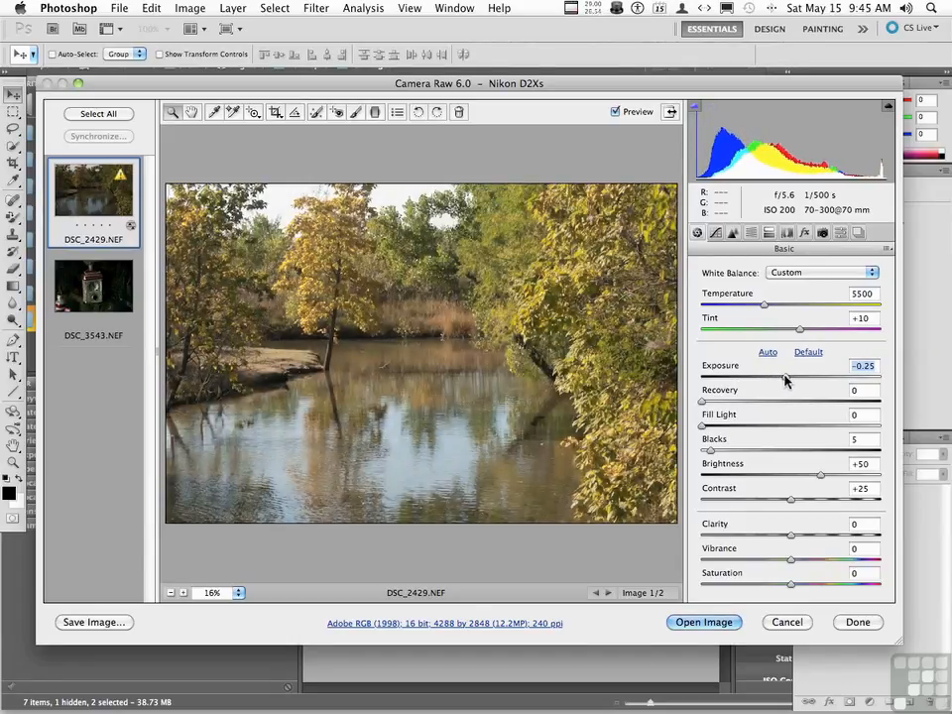
# Step: Shift the exposure in larger increments between -0.75 and -0.25, and reset it to 0.00
pyautogui.hotkey('shift', 'Down')
pyautogui.hotkey('shift', 'Down')
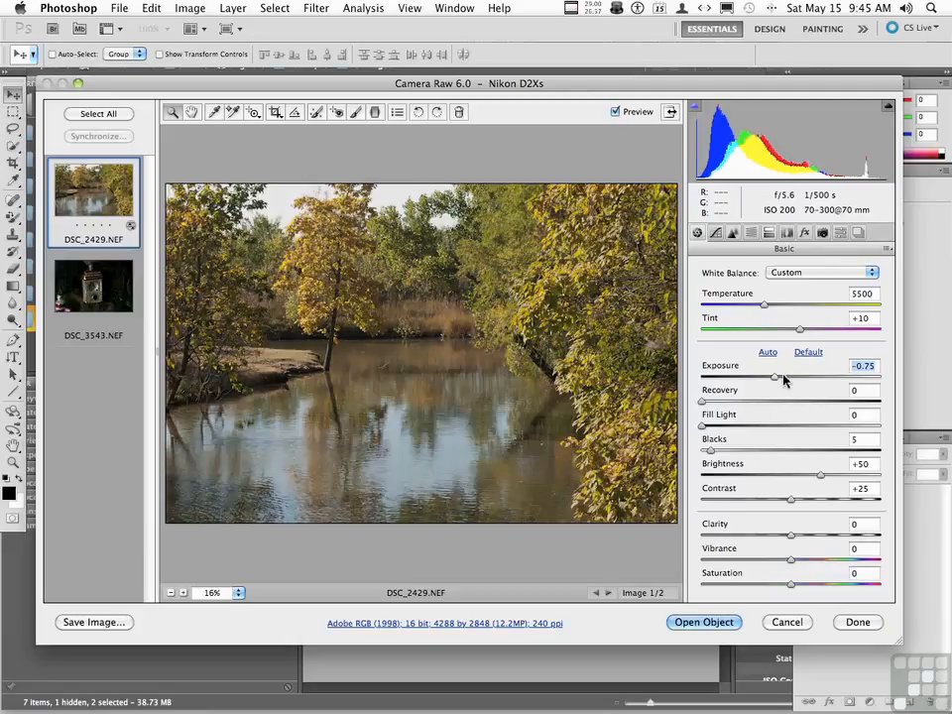
pyautogui.hotkey('shift', 'Up')
pyautogui.hotkey('shift', 'Up')
pyautogui.hotkey('shift', 'Up')
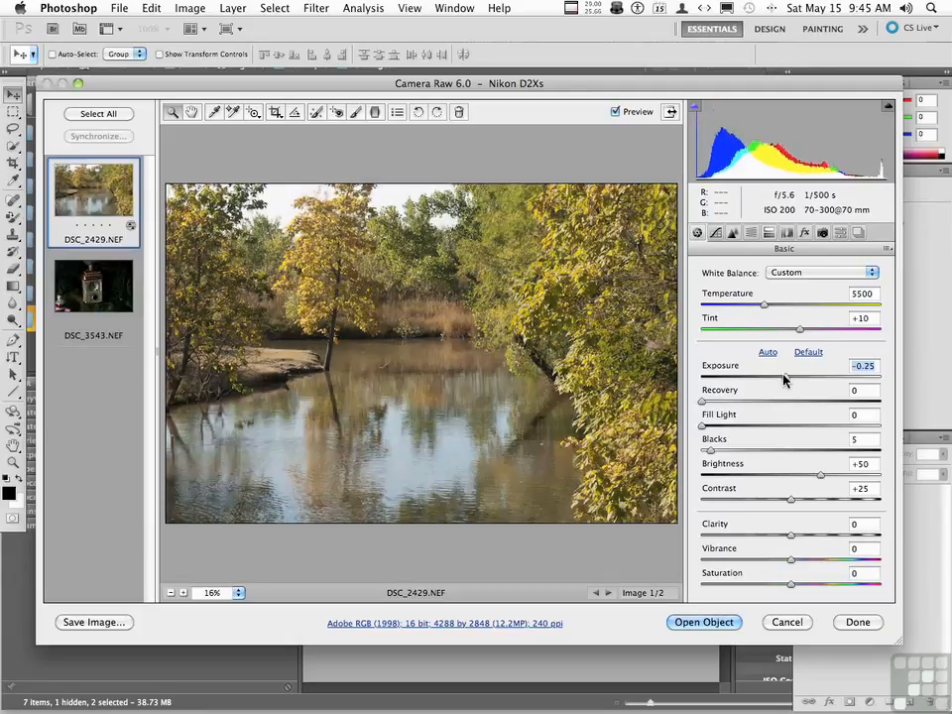
pyautogui.hotkey('shift', 'Down')
pyautogui.moveTo(783, 380); pyautogui.dragTo(791, 383)
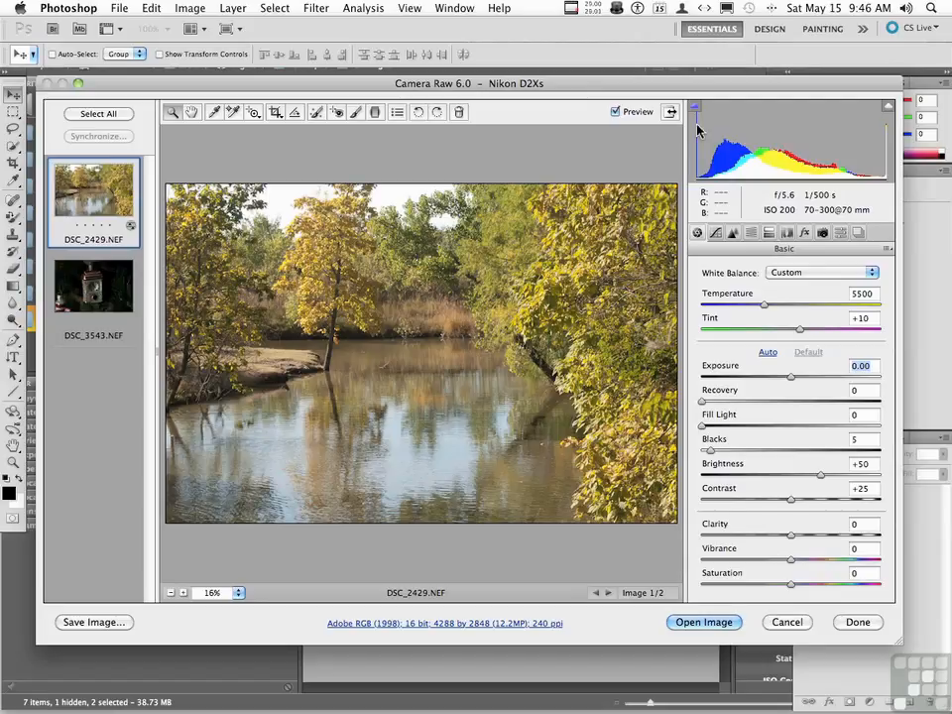
# Step: Set Recovery to 5 on DSC_2429.NEF, toggling the highlight clipping warning to check the blown-out sky
pyautogui.click(890, 111)
pyautogui.click(890, 110)
pyautogui.click(890, 110)
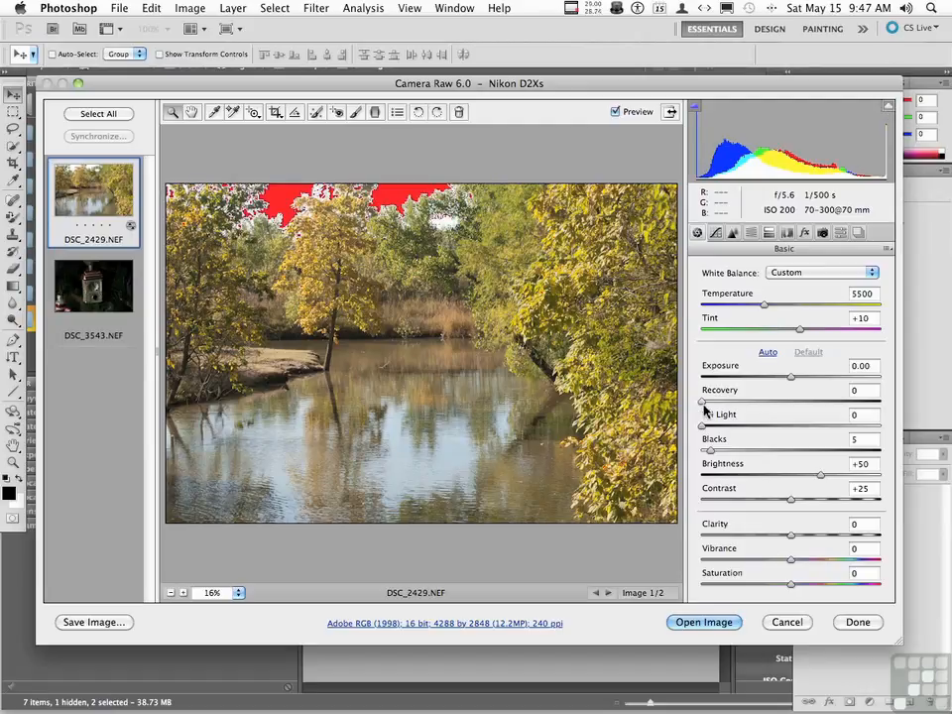
pyautogui.moveTo(702, 405)
pyautogui.mouseDown()
pyautogui.moveTo(725, 403)
pyautogui.moveTo(703, 402)
pyautogui.mouseUp()
pyautogui.moveTo(702, 404); pyautogui.dragTo(710, 405)
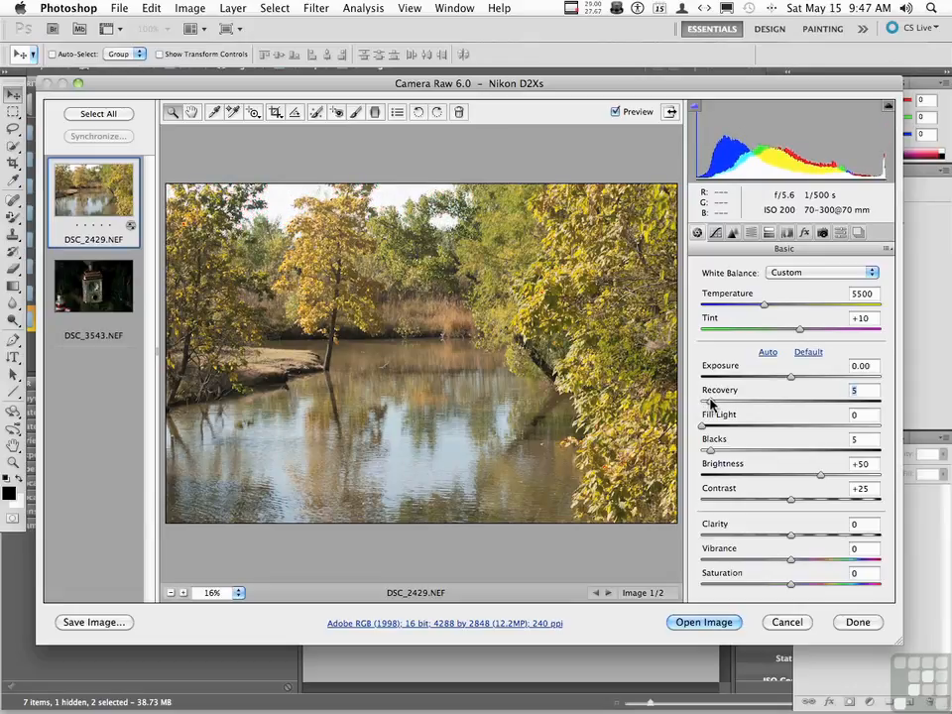
pyautogui.click(889, 109)
# Step: Set the white balance of DSC_3543.NEF to Shade and raise its Fill Light to 45
pyautogui.click(91, 284)
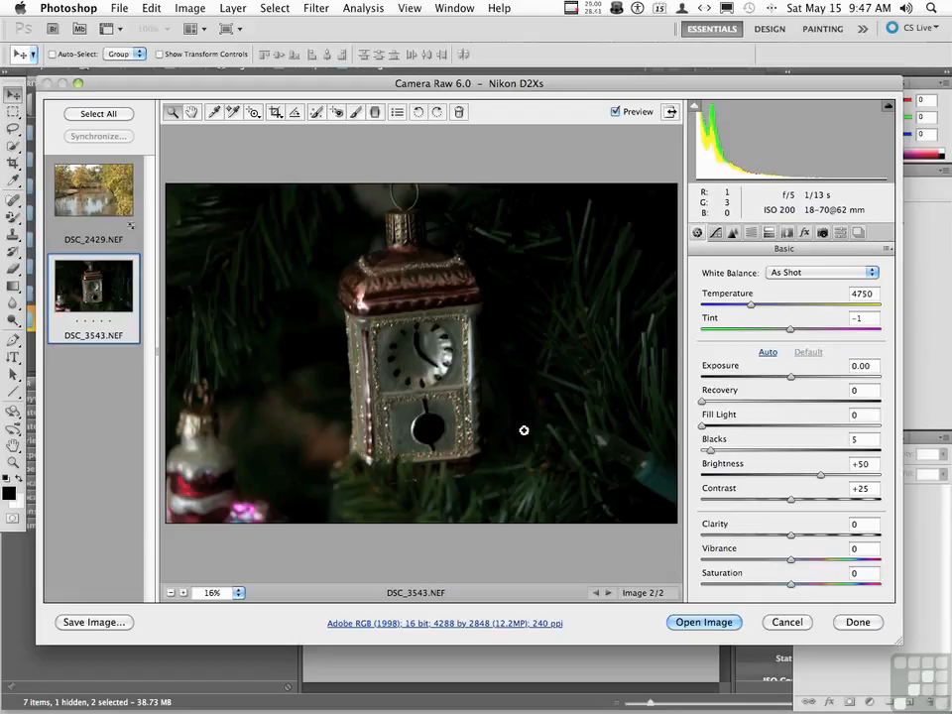
pyautogui.click(806, 273)
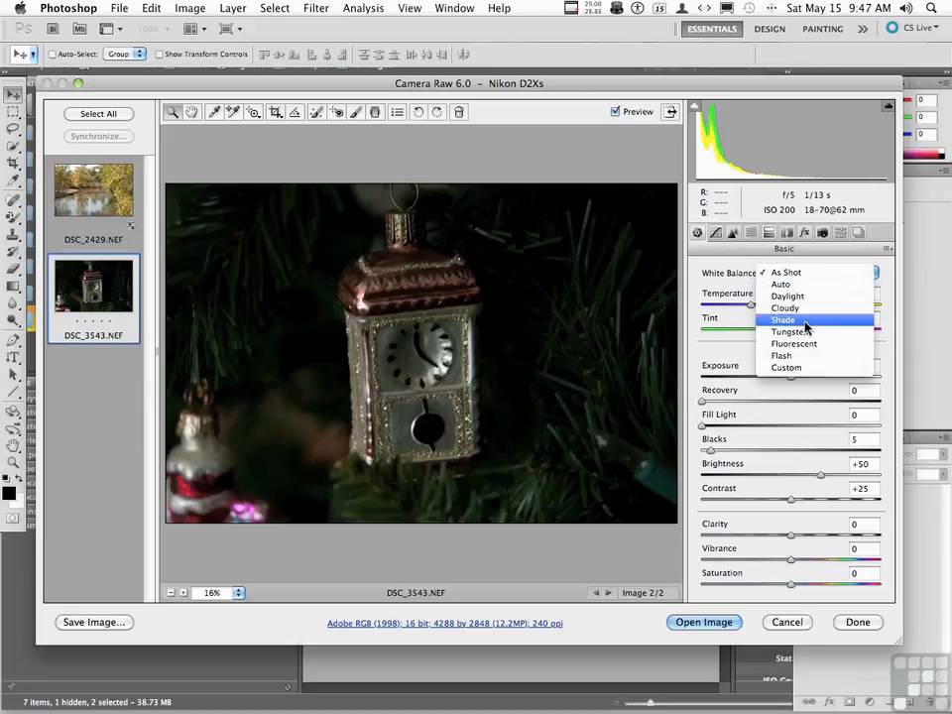
pyautogui.click(806, 322)
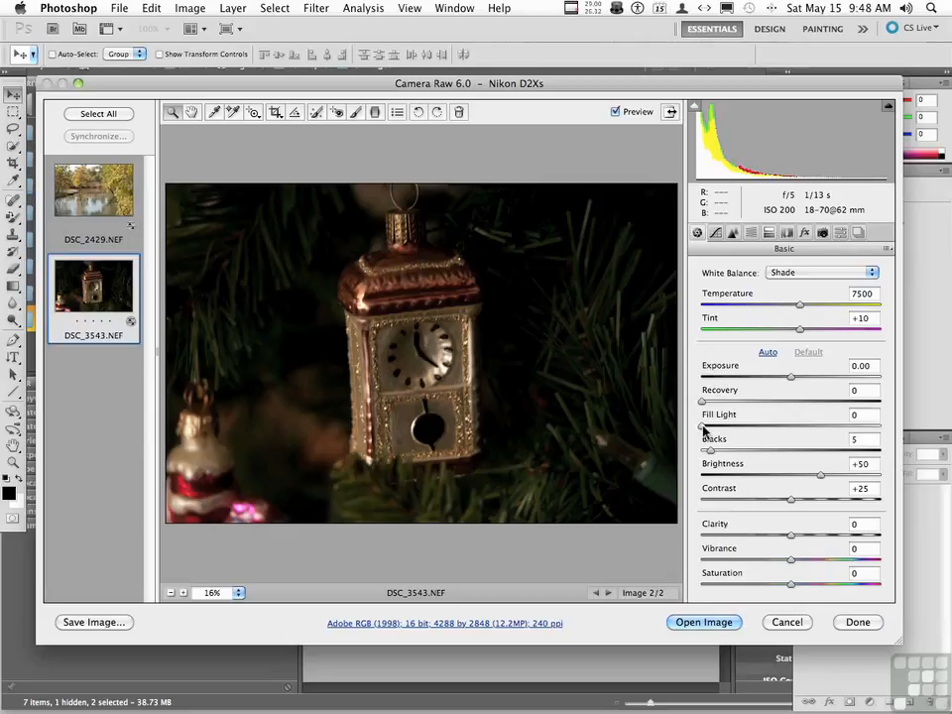
pyautogui.moveTo(703, 426); pyautogui.dragTo(774, 428)
pyautogui.moveTo(777, 426); pyautogui.dragTo(783, 427)
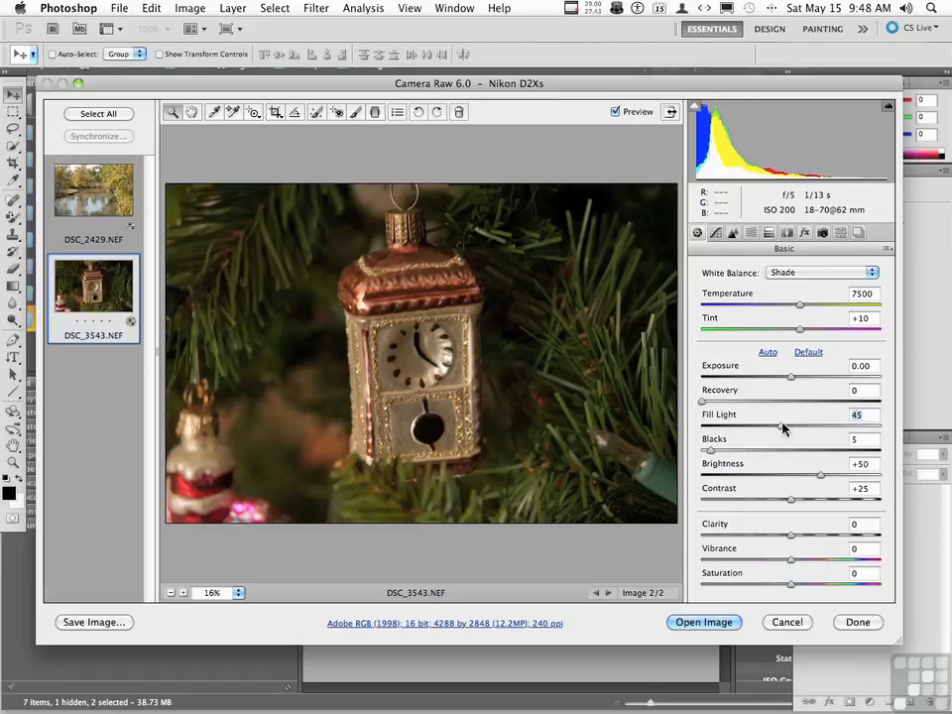
# Step: Lower the Fill Light of DSC_3543.NEF to 0 for comparison, and raise it to 52
pyautogui.moveTo(783, 428); pyautogui.dragTo(701, 428)
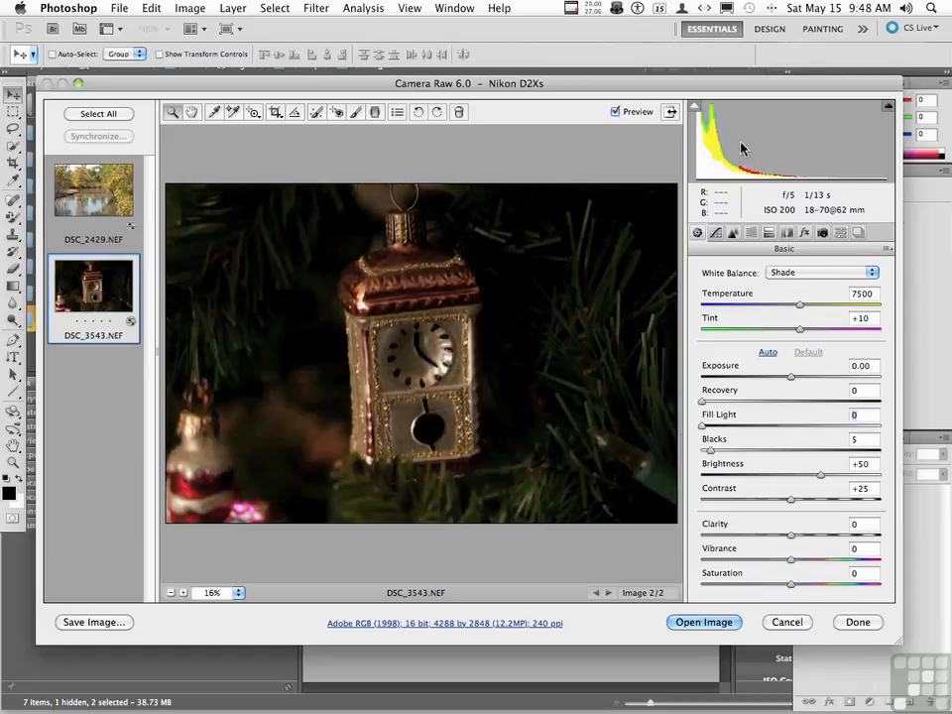
pyautogui.moveTo(703, 428); pyautogui.dragTo(795, 428)
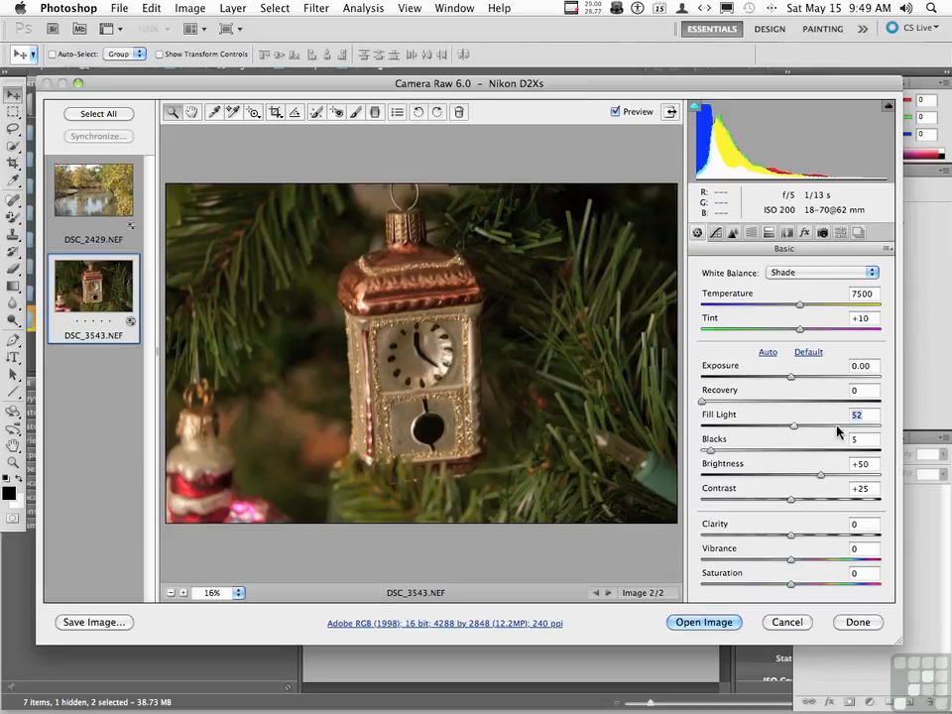
# Step: Try the Brightness of DSC_3543.NEF at +150, and return it to +50
pyautogui.click(853, 468)
pyautogui.moveTo(828, 479); pyautogui.dragTo(904, 480)
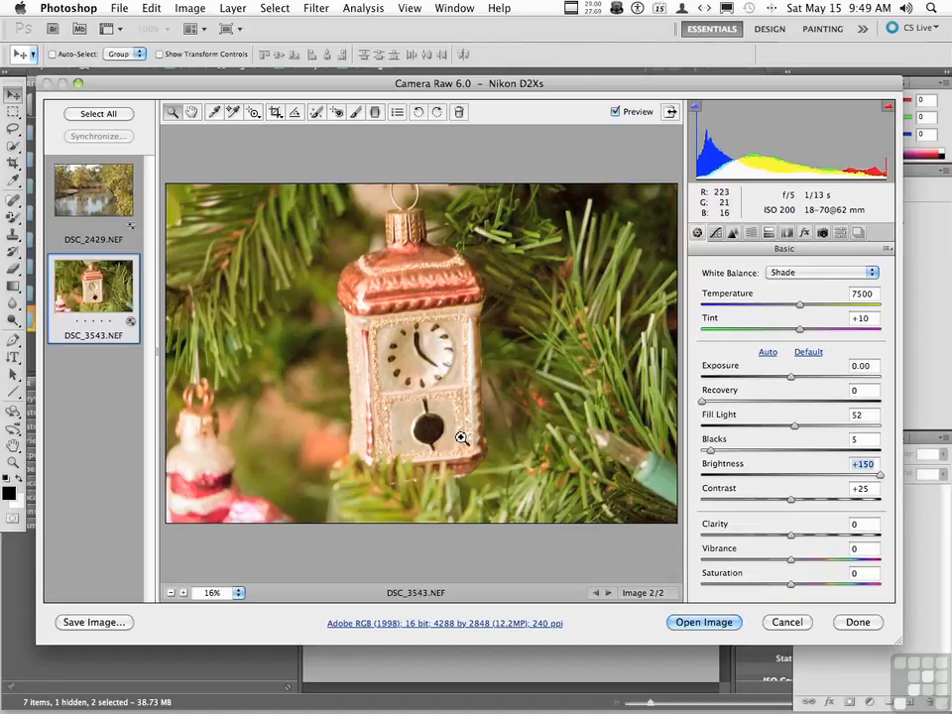
pyautogui.moveTo(879, 478); pyautogui.dragTo(818, 482)
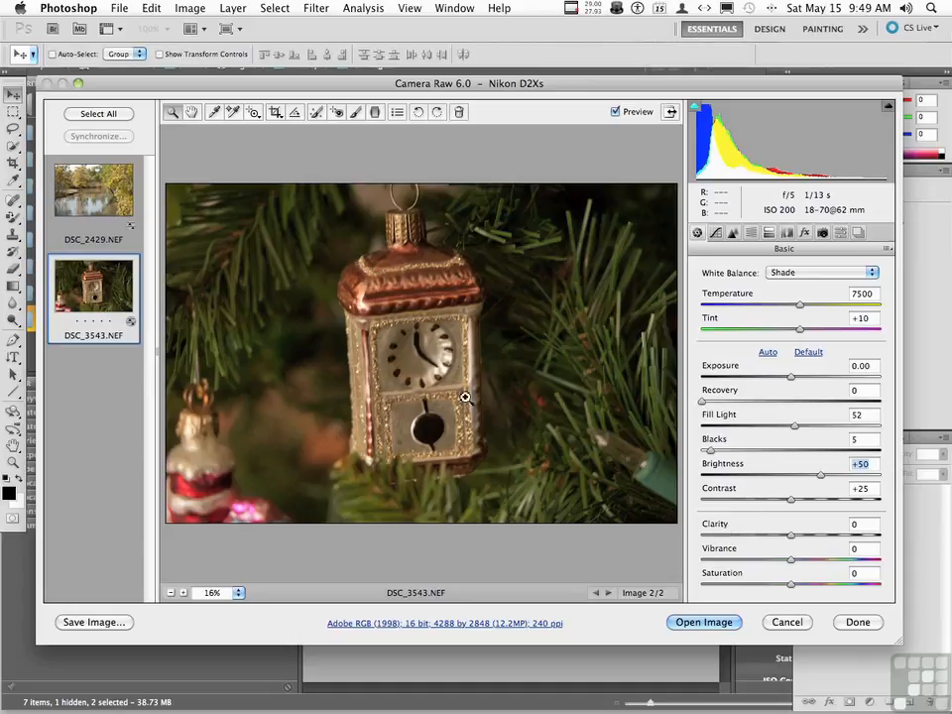
# Step: Switch to DSC_2429.NEF, try its Clarity at -100 and +100, and bring it to -3
pyautogui.click(89, 202)
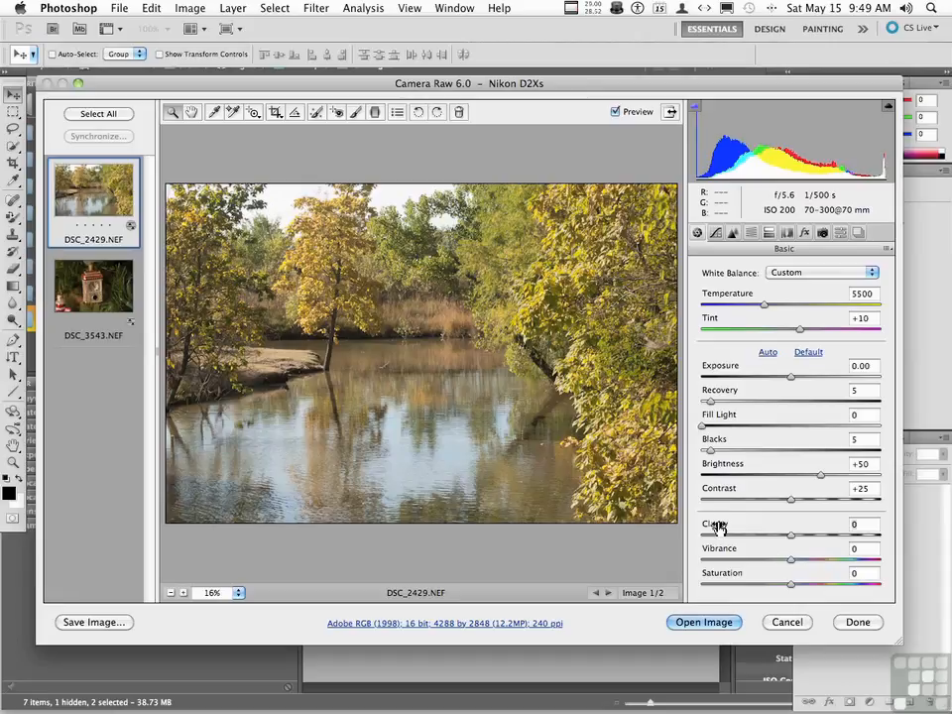
pyautogui.moveTo(719, 527); pyautogui.dragTo(579, 527)
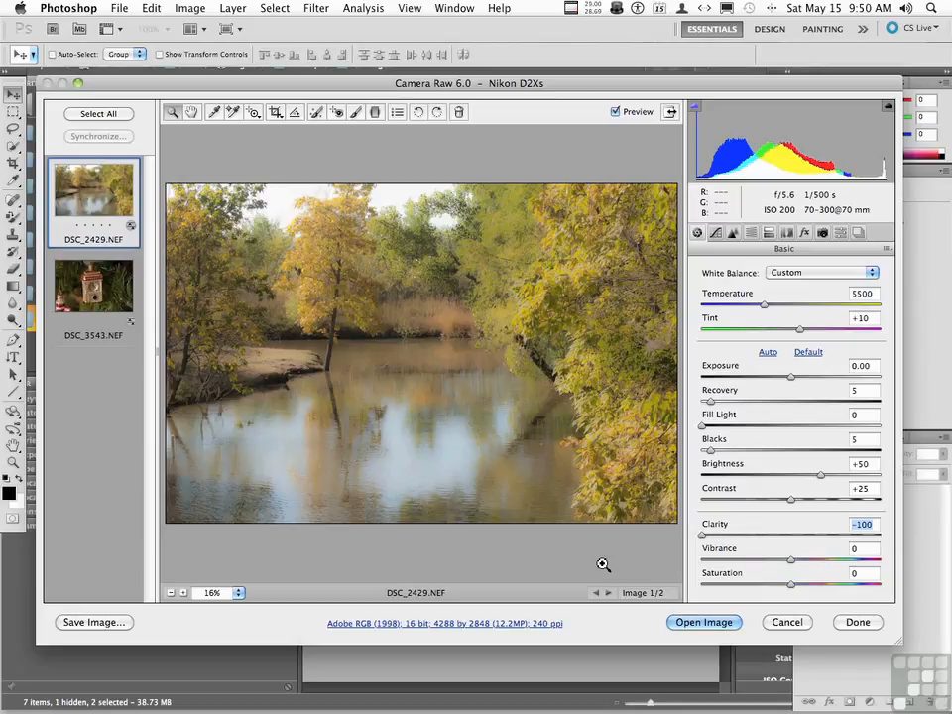
pyautogui.moveTo(702, 536); pyautogui.dragTo(899, 540)
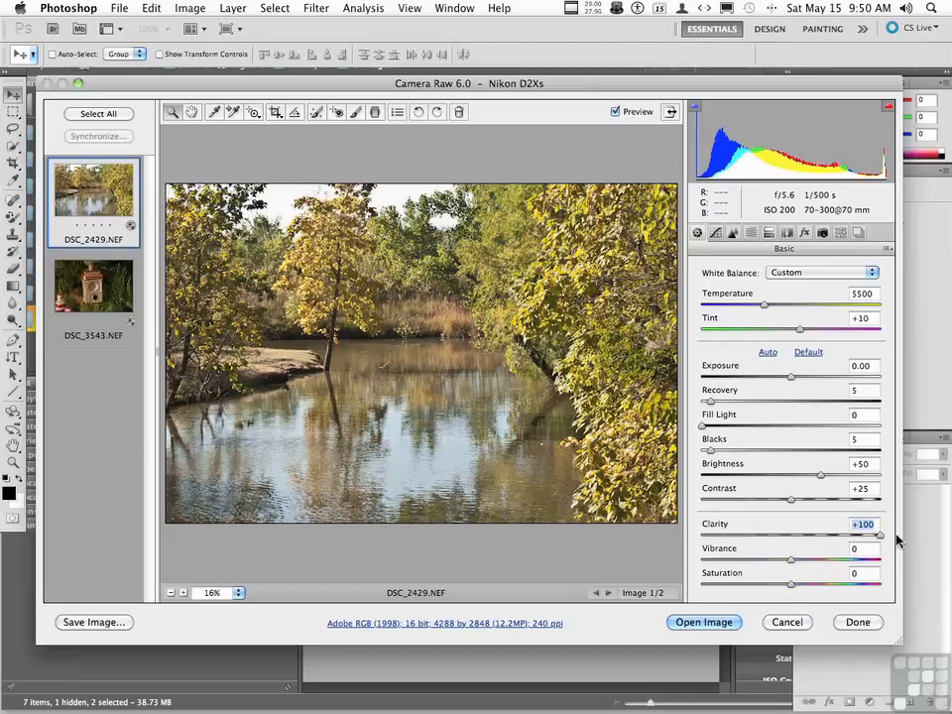
pyautogui.moveTo(879, 535); pyautogui.dragTo(792, 541)
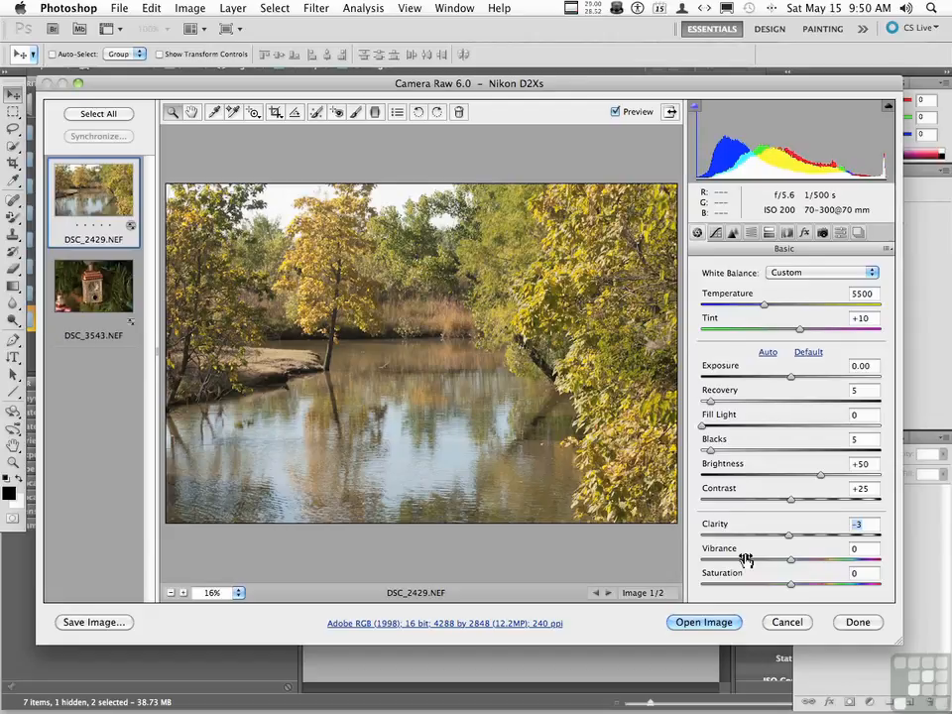
# Step: Try Vibrance on DSC_2429.NEF at -100 and +100 and reset it to 0, and try Saturation at -100 and +100
pyautogui.moveTo(791, 561); pyautogui.dragTo(653, 552)
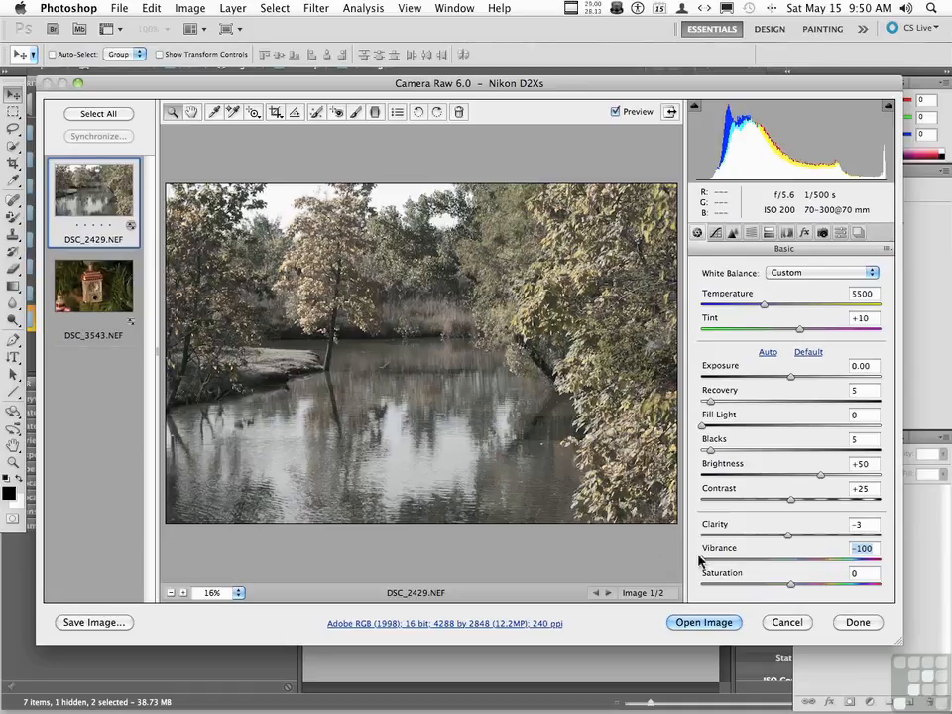
pyautogui.moveTo(702, 563); pyautogui.dragTo(907, 565)
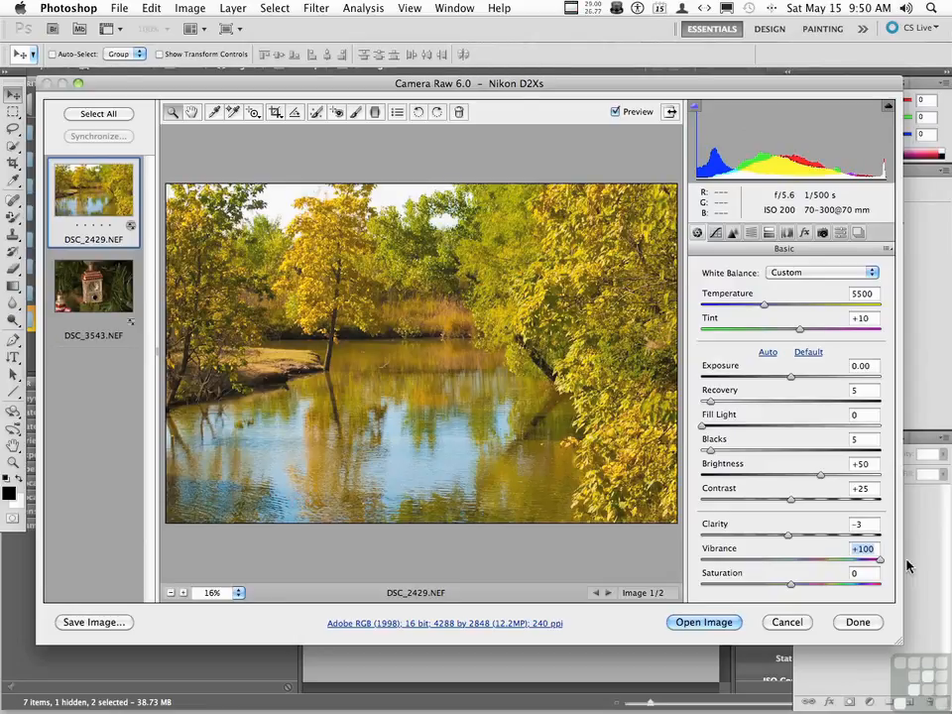
pyautogui.moveTo(882, 565); pyautogui.dragTo(791, 566)
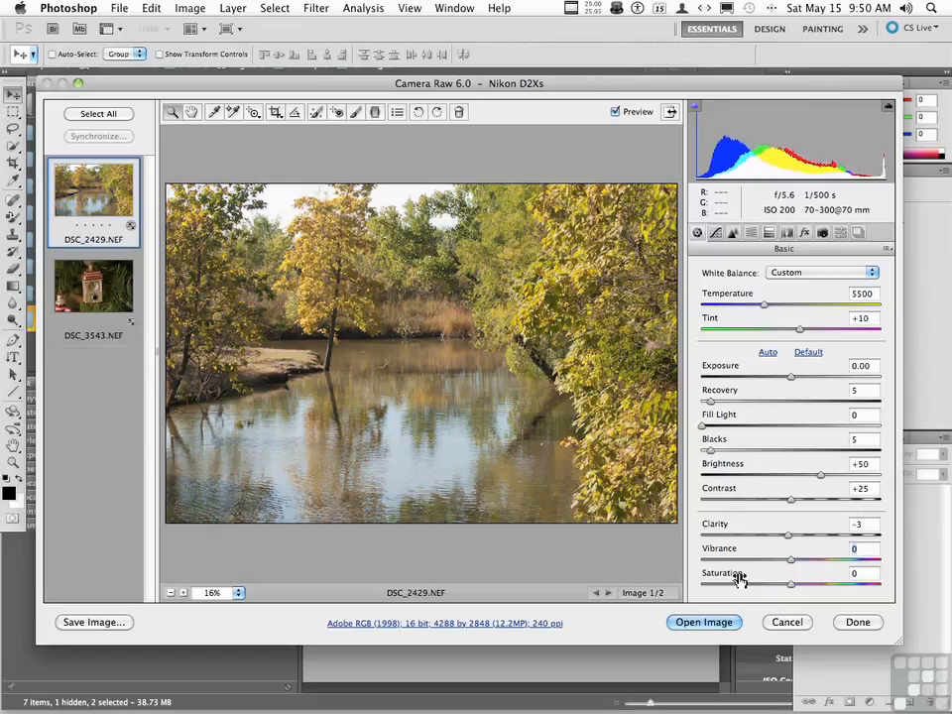
pyautogui.moveTo(791, 586); pyautogui.dragTo(676, 588)
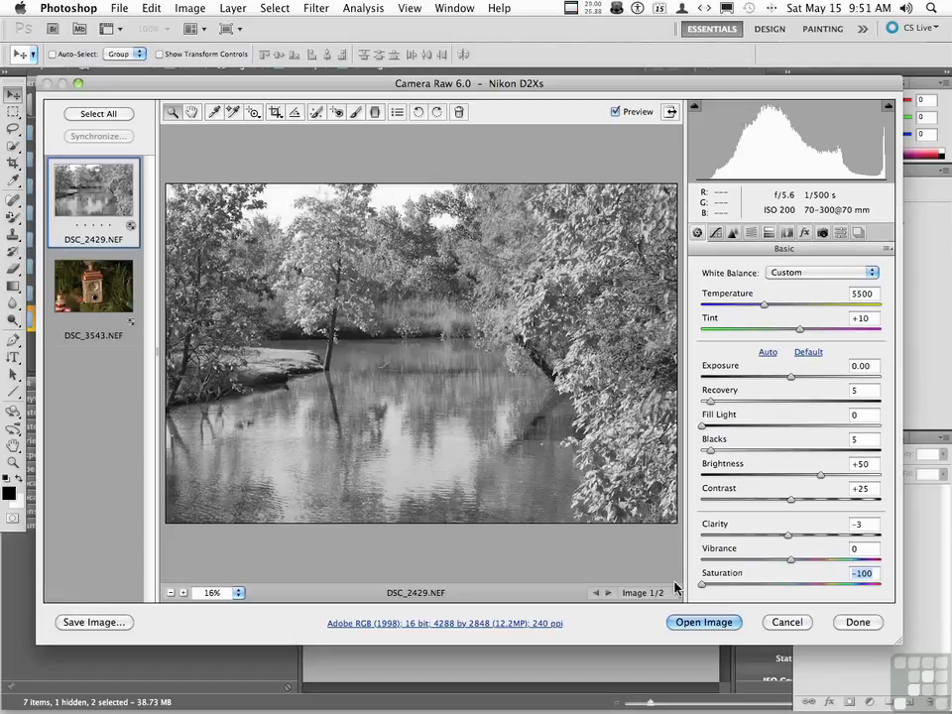
pyautogui.moveTo(702, 584); pyautogui.dragTo(903, 595)
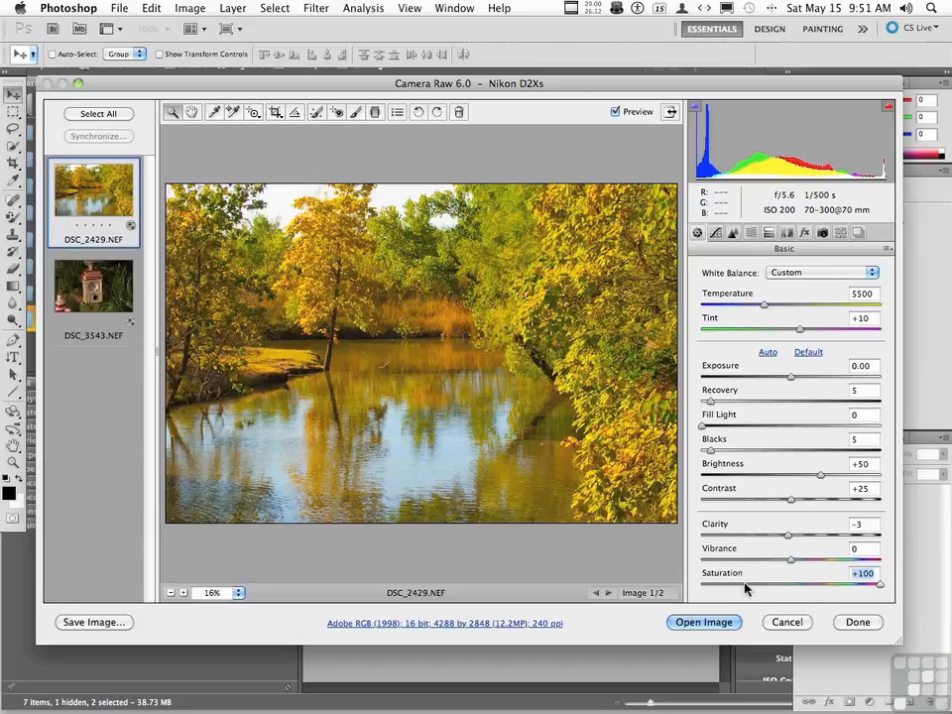
# Step: Give DSC_2429.NEF a soft, colourful look with Vibrance +32, Clarity -100 and Saturation +63
pyautogui.moveTo(790, 562); pyautogui.dragTo(671, 538)
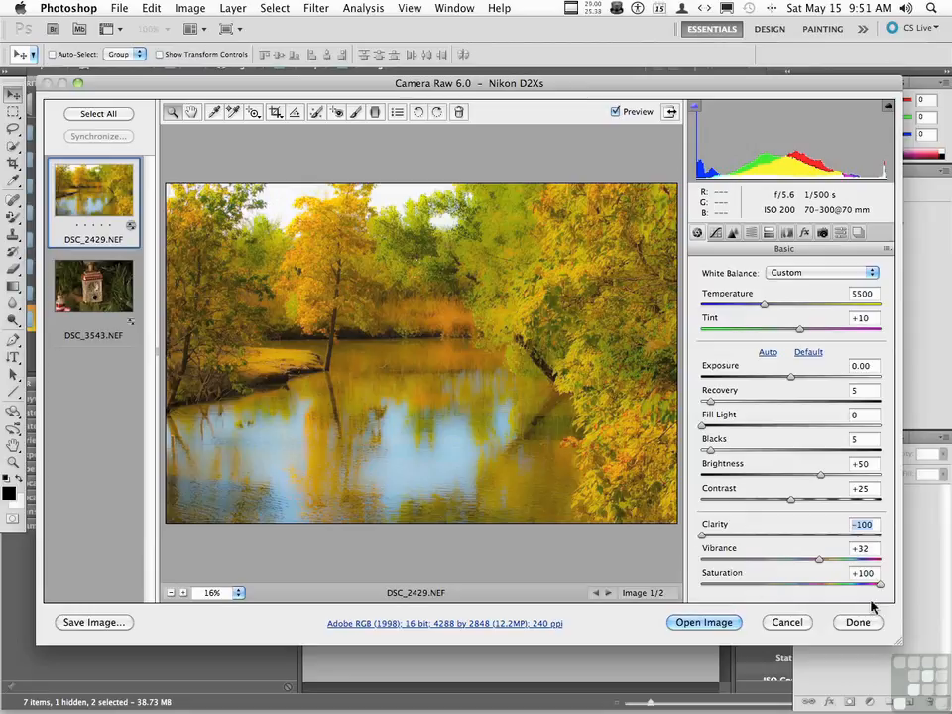
pyautogui.moveTo(879, 586); pyautogui.dragTo(844, 587)
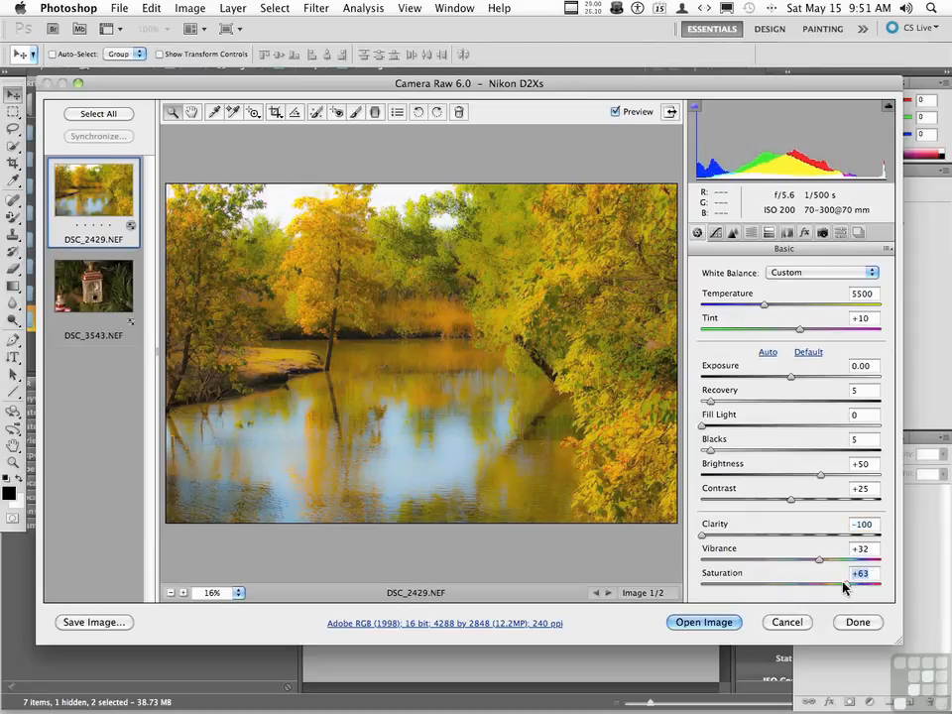